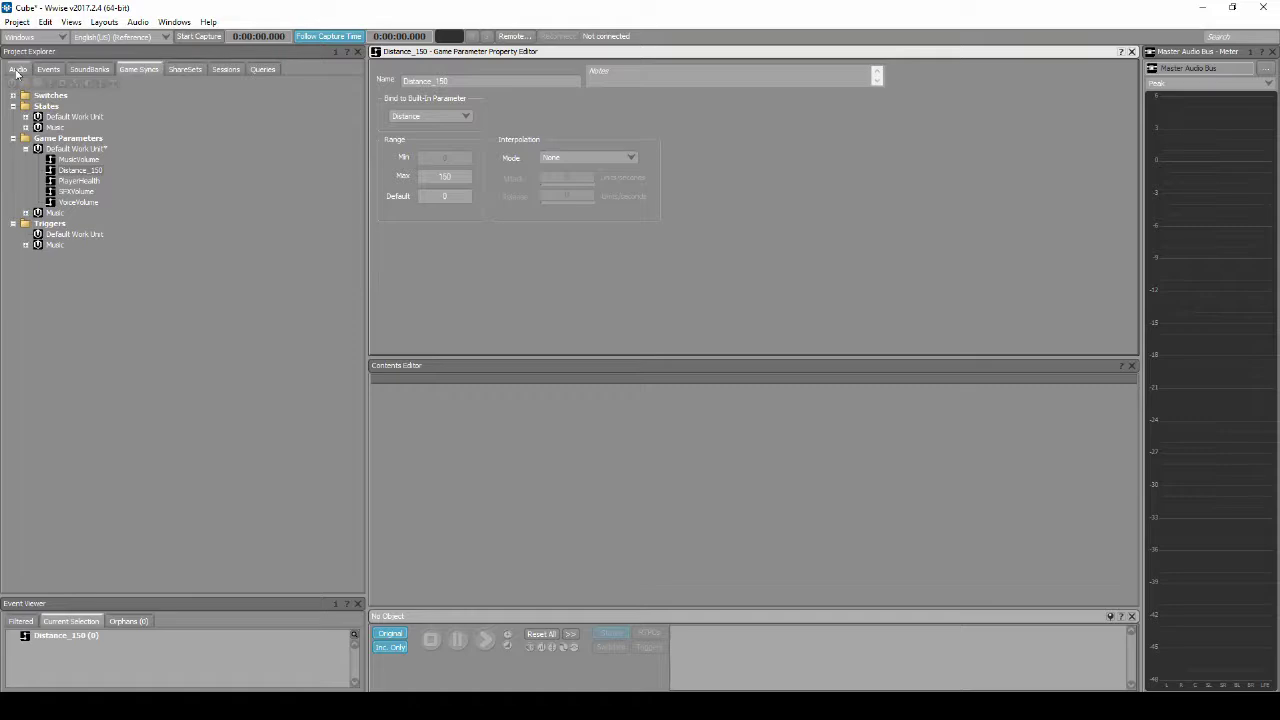
Step: Create a blend container named Generic_01 inside the Generic container of Footstep_Bauul_Run
{"action": "left_click", "coordinate": [18, 69]}
{"action": "left_click", "coordinate": [51, 191]}
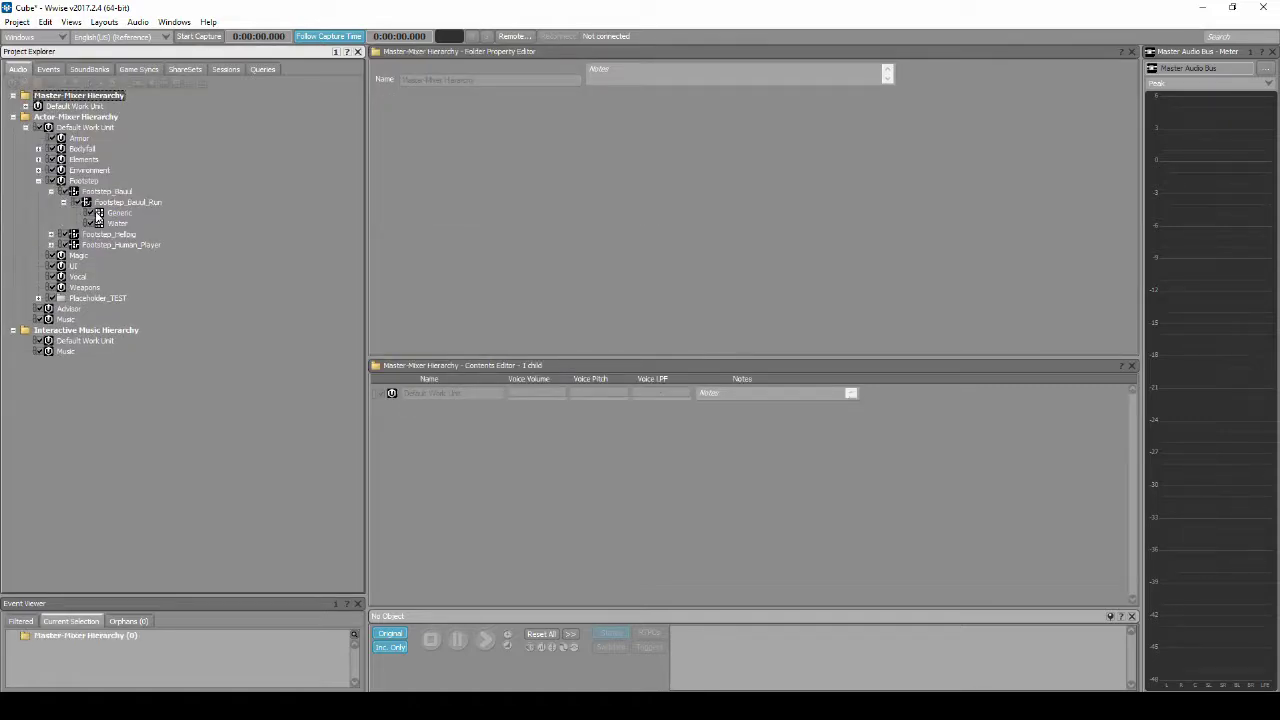
{"action": "left_click", "coordinate": [114, 214]}
{"action": "right_click", "coordinate": [114, 214]}
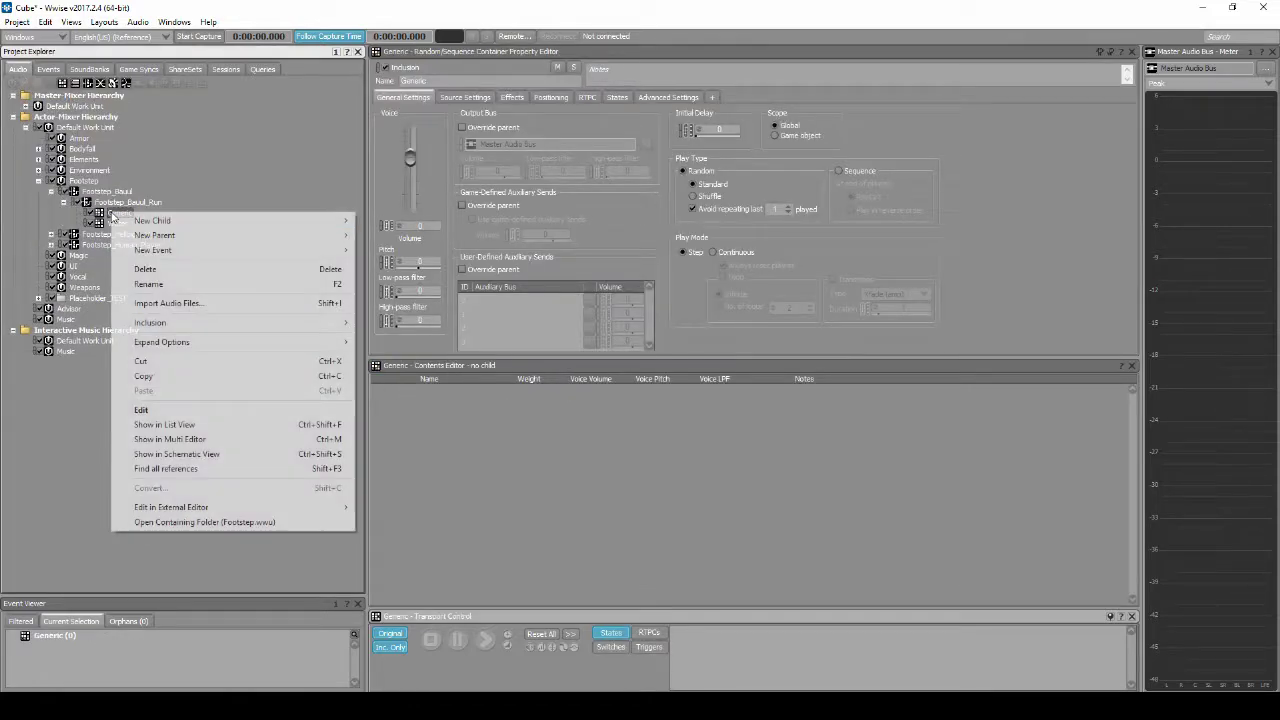
{"action": "mouse_move", "coordinate": [155, 222]}
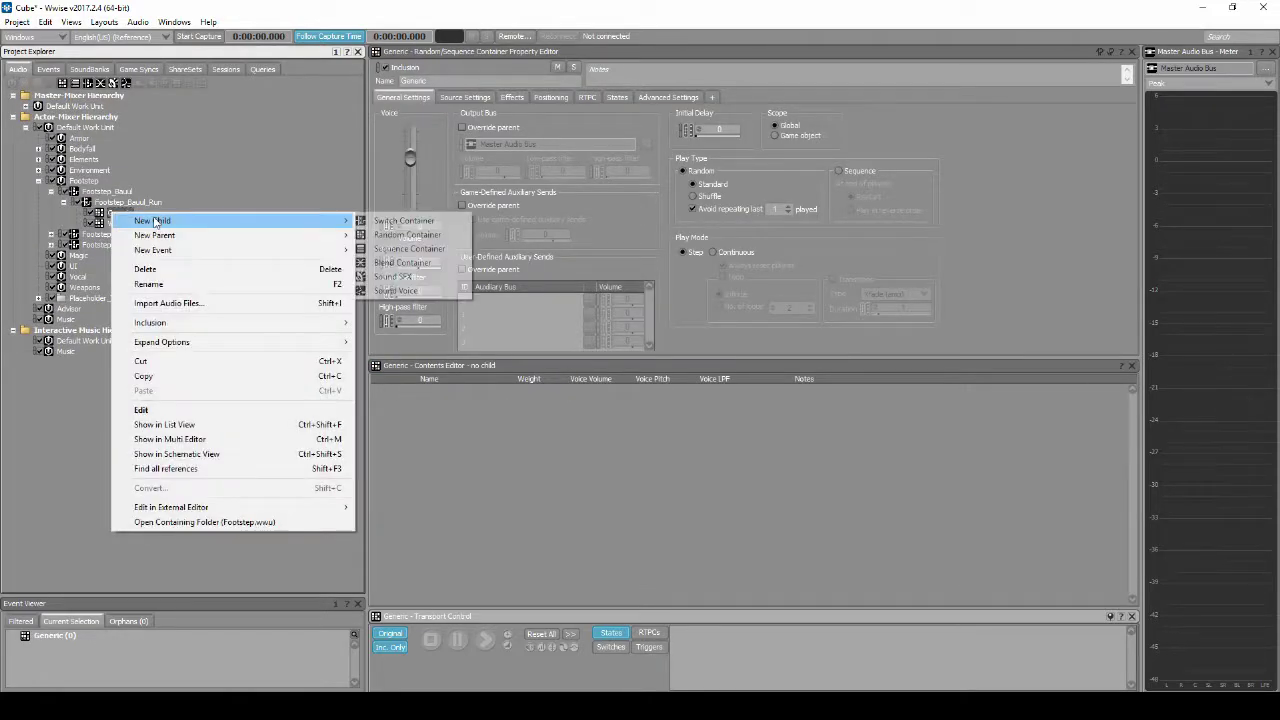
{"action": "left_click", "coordinate": [385, 263]}
{"action": "type", "text": "Generic_01"}
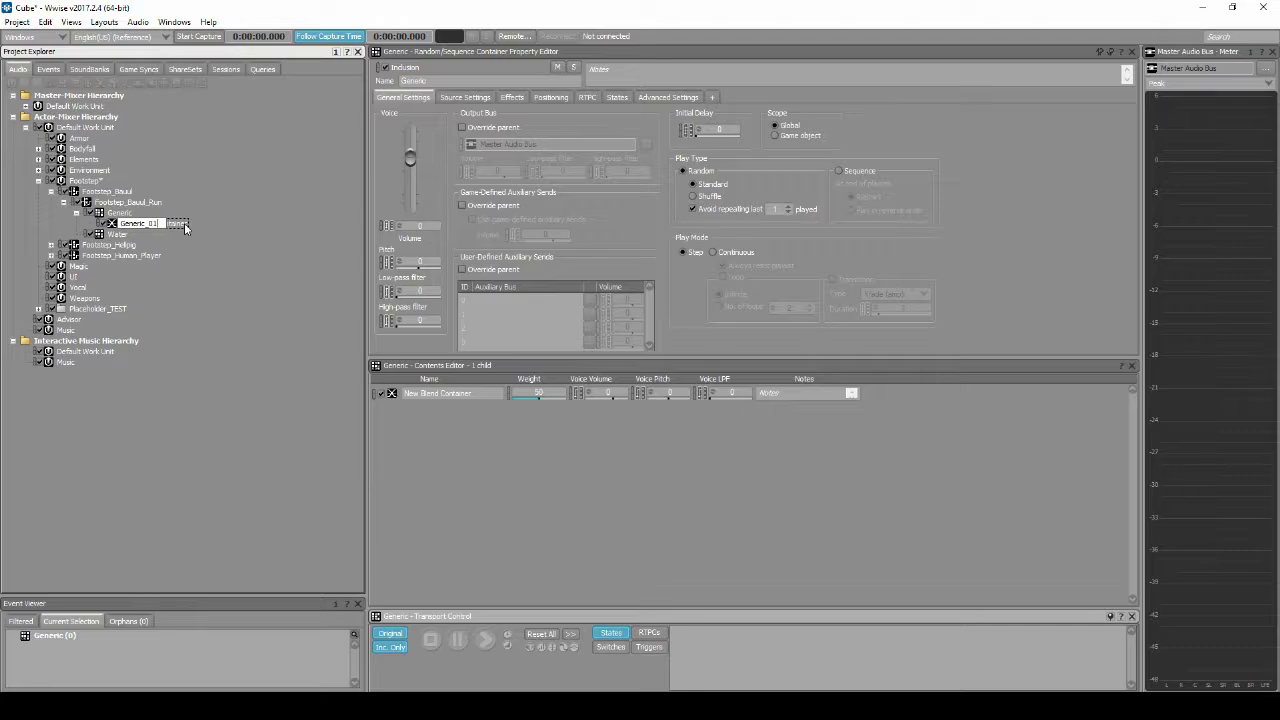
{"action": "key", "text": "Return"}
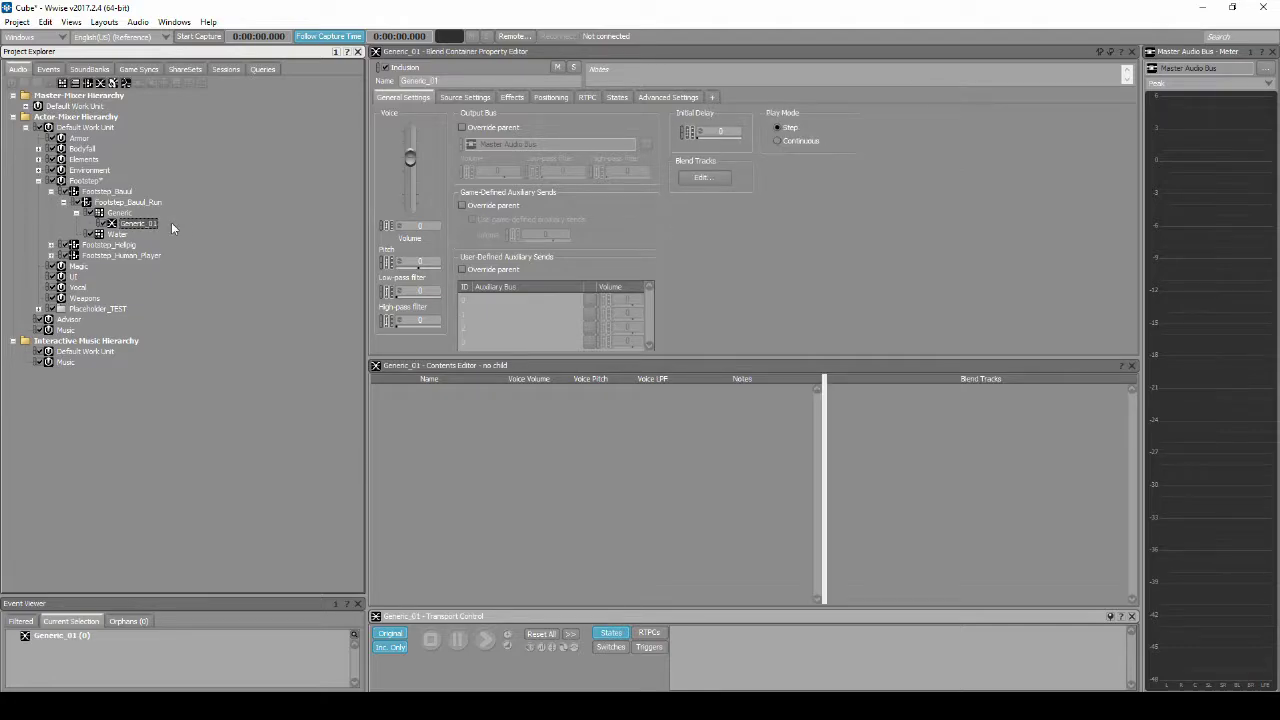
Step: Add a random container named Footstep_Bauul_Debris_Close inside Generic_01 and set its initial delay to 0.1
{"action": "right_click", "coordinate": [148, 222]}
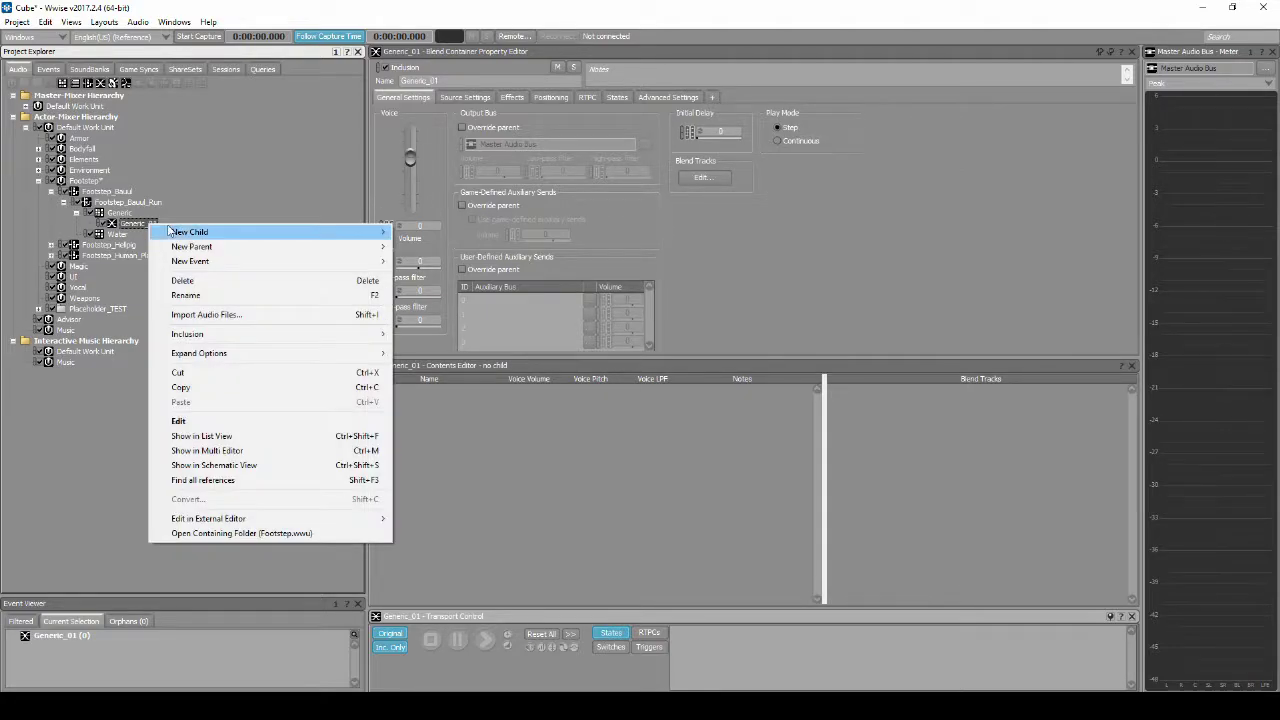
{"action": "mouse_move", "coordinate": [178, 233]}
{"action": "left_click", "coordinate": [415, 246]}
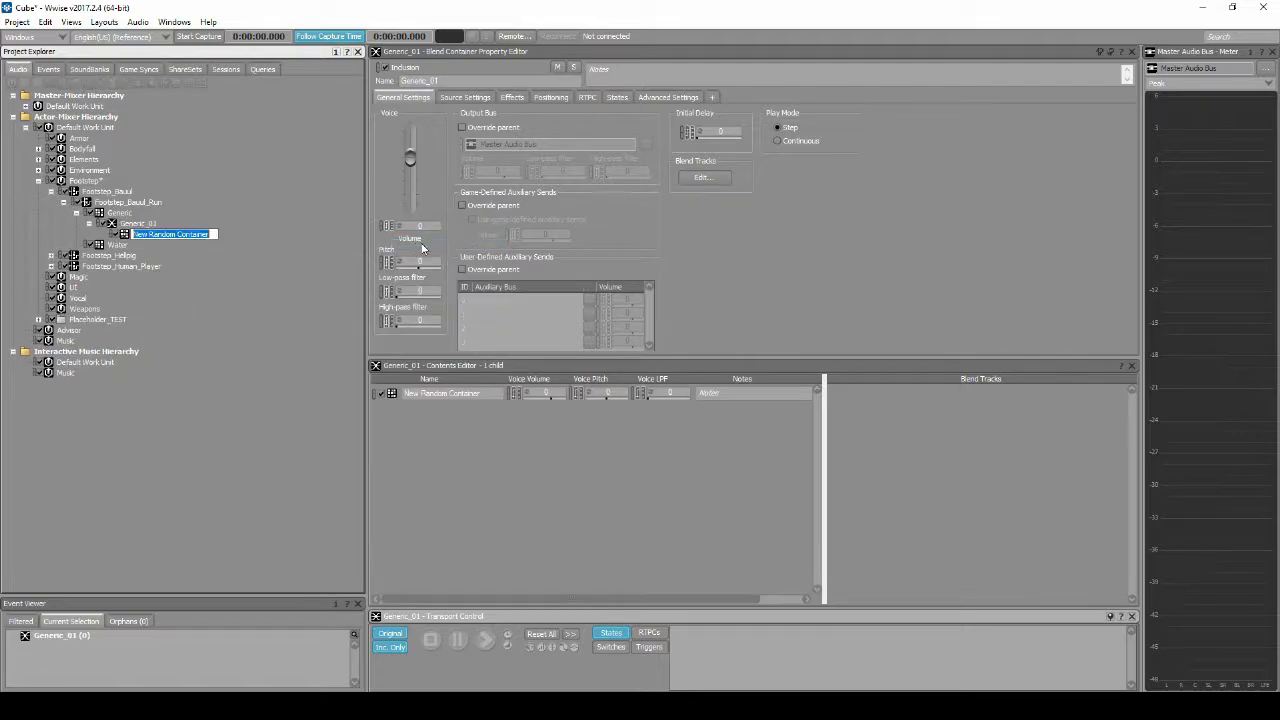
{"action": "type", "text": "Footstep_Bauul_Debris_Close"}
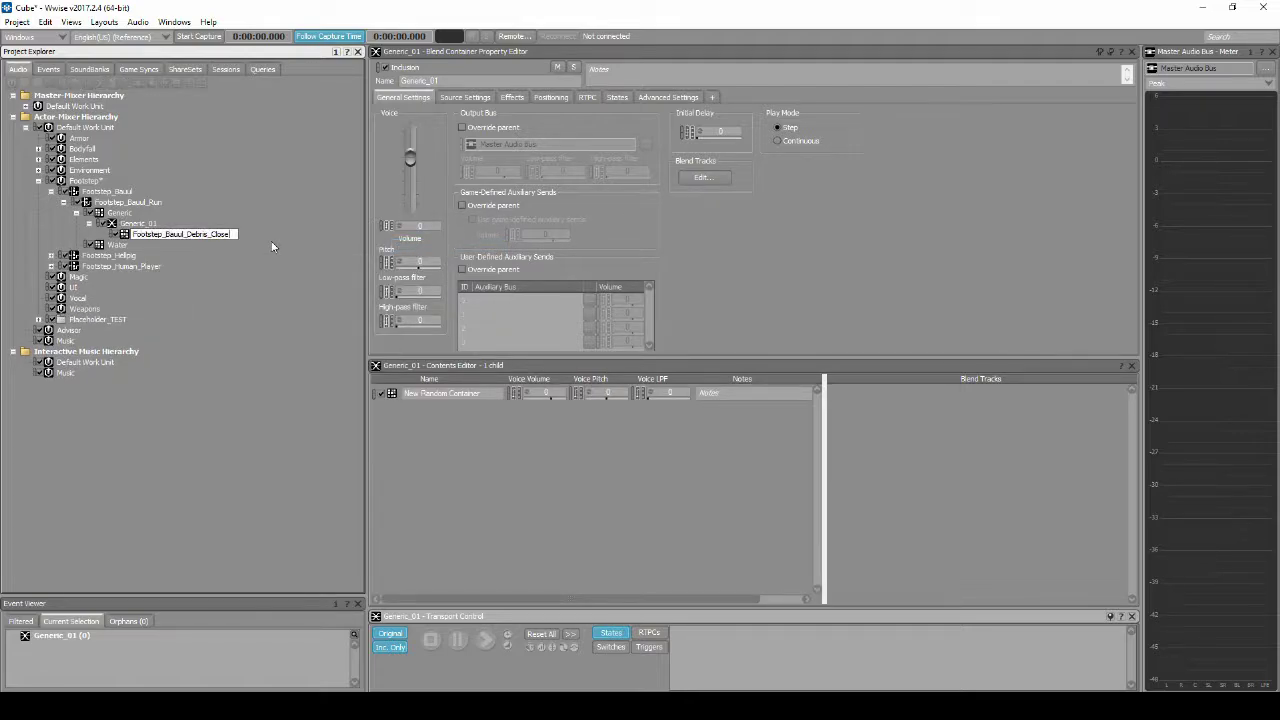
{"action": "key", "text": "Return"}
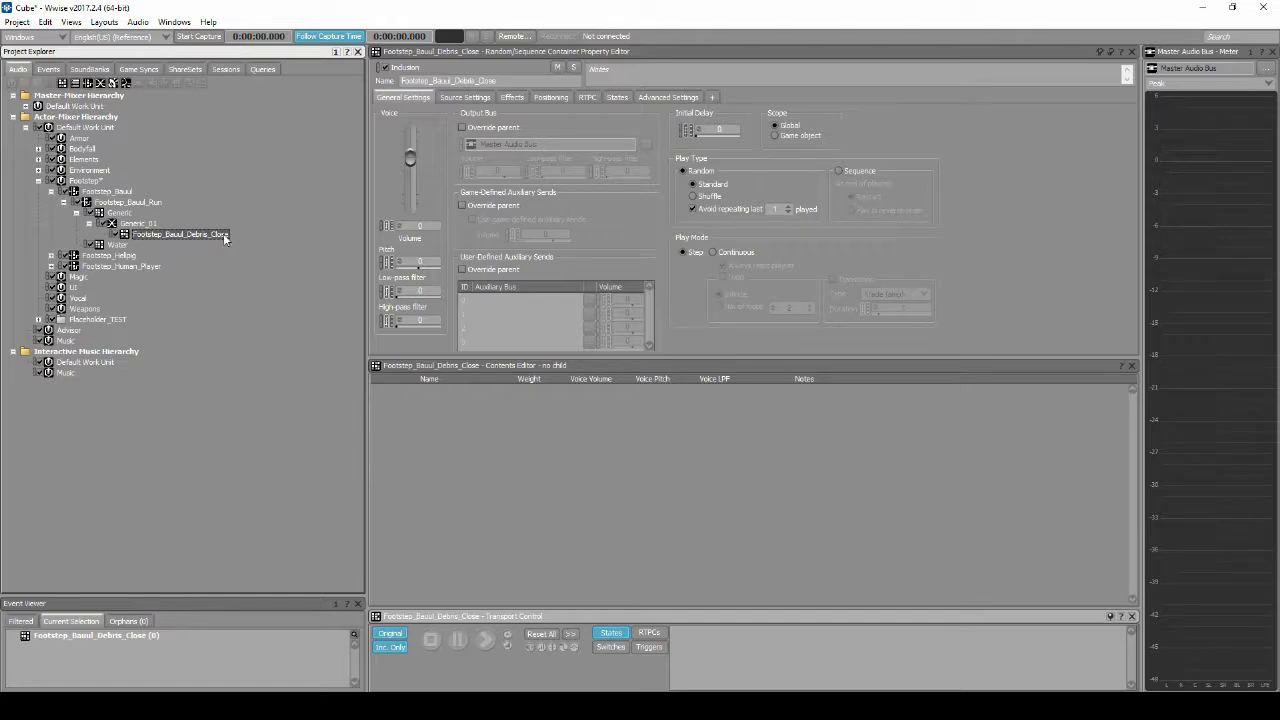
{"action": "left_click", "coordinate": [725, 130]}
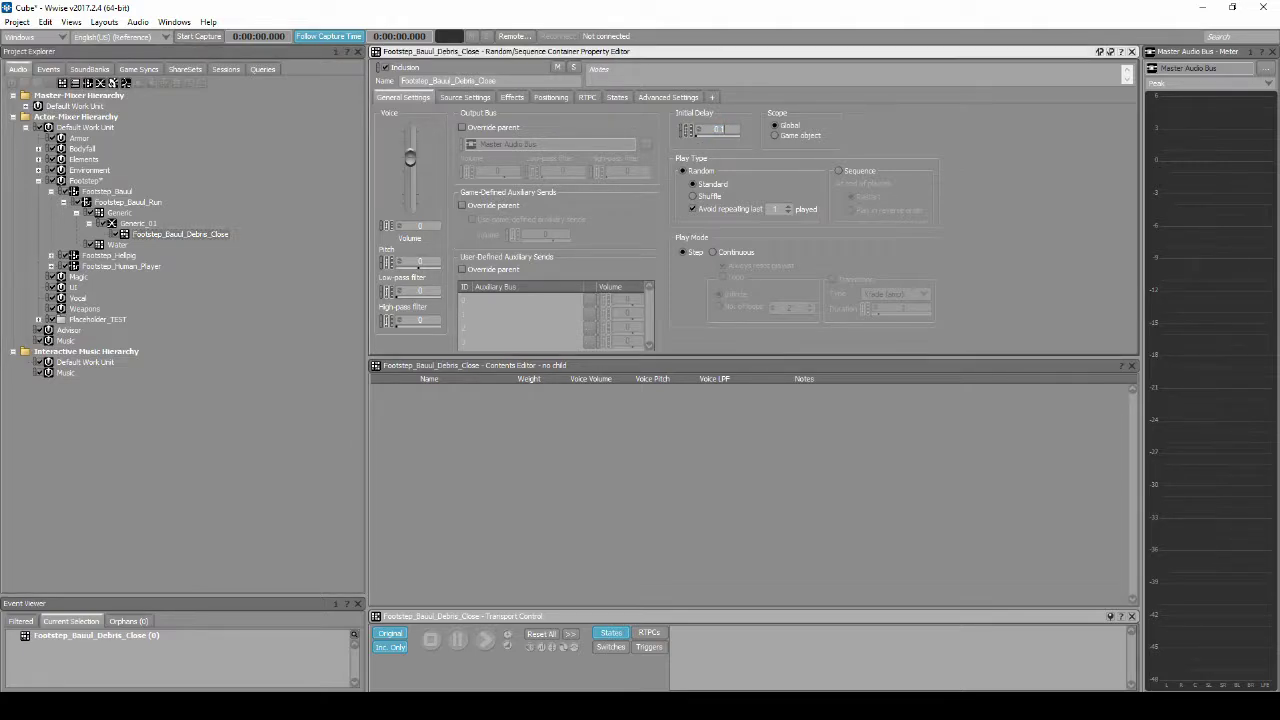
{"action": "left_click", "coordinate": [317, 212]}
Step: Add three new blend tracks to the Generic_01 blend container
{"action": "left_click", "coordinate": [150, 224]}
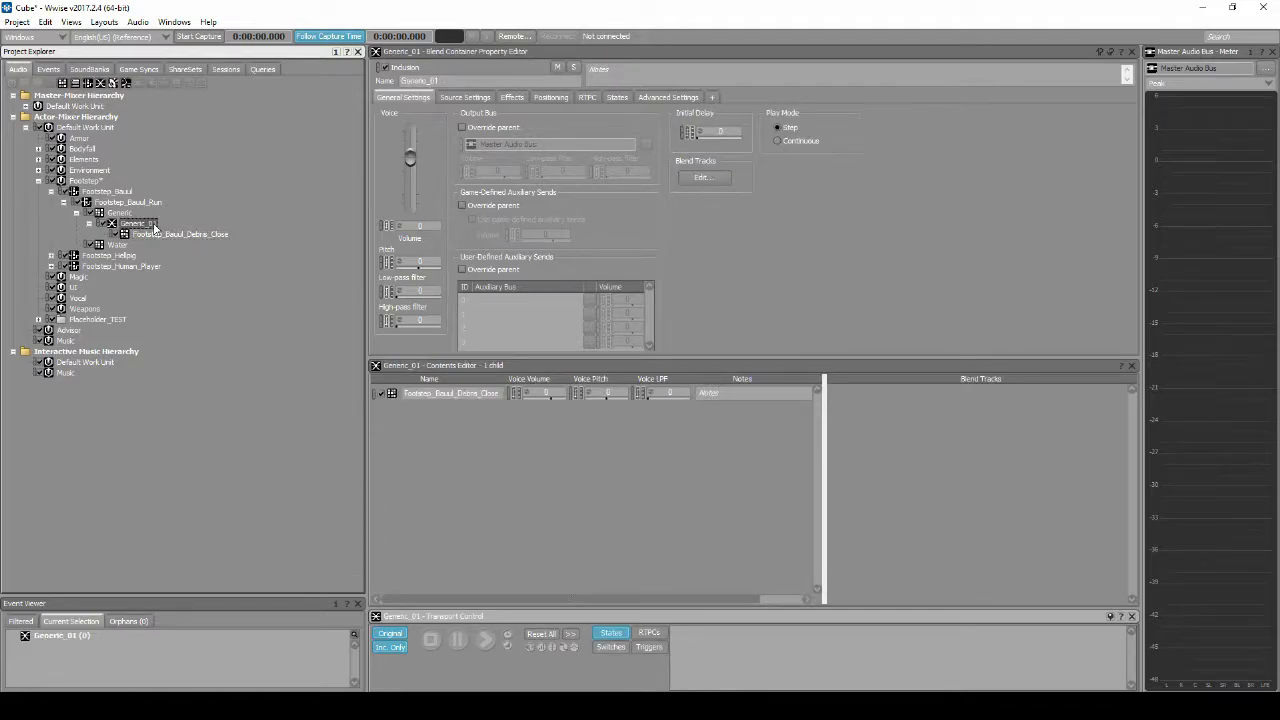
{"action": "left_click", "coordinate": [706, 178]}
{"action": "left_click", "coordinate": [546, 126]}
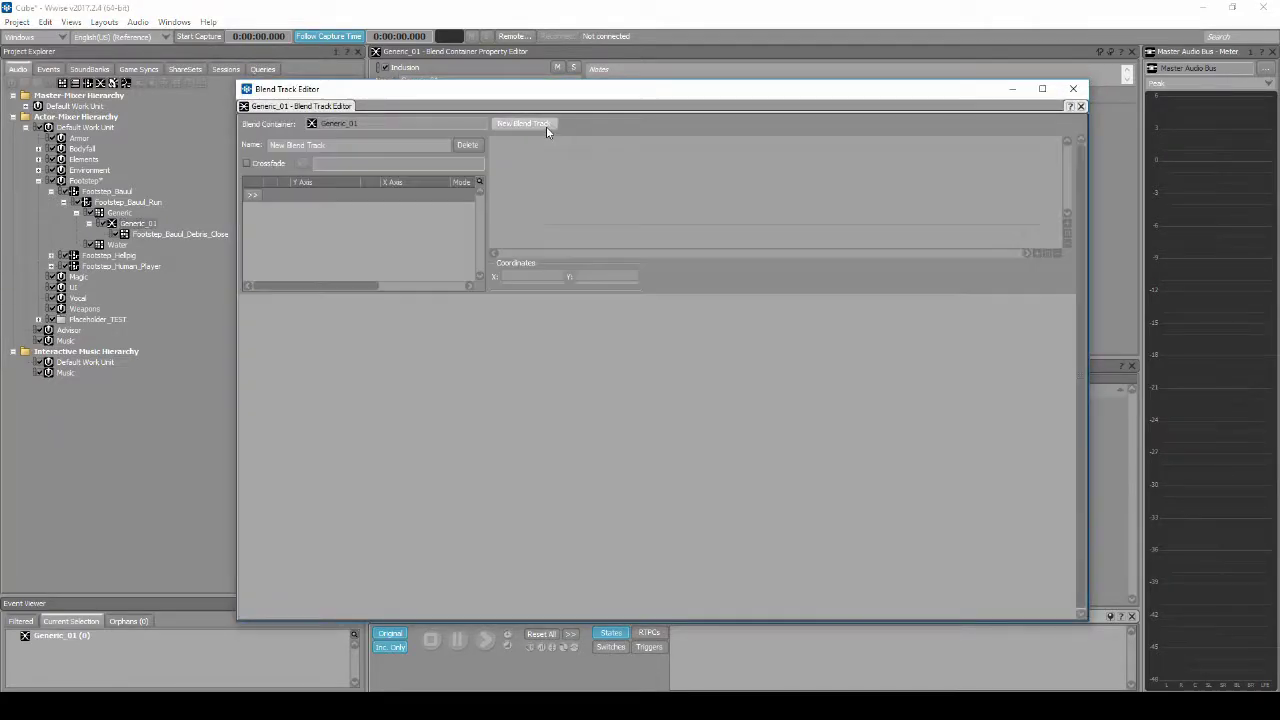
{"action": "left_click", "coordinate": [546, 126]}
{"action": "left_click", "coordinate": [546, 126]}
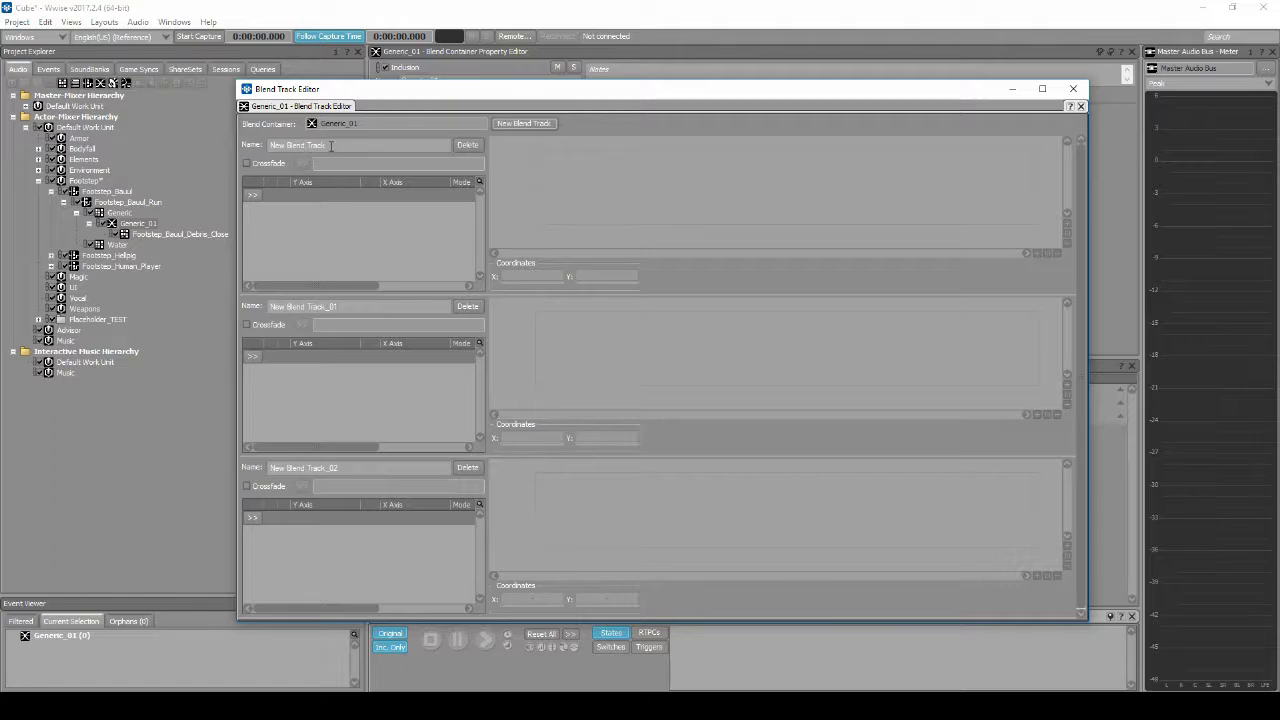
Step: Name the three blend tracks Bauul_Footstep_Close, Bauul_Footstep_Far and Bauul_Footstep_Debris, in that order
{"action": "left_click", "coordinate": [331, 146]}
{"action": "type", "text": "Bauul_Footstep"}
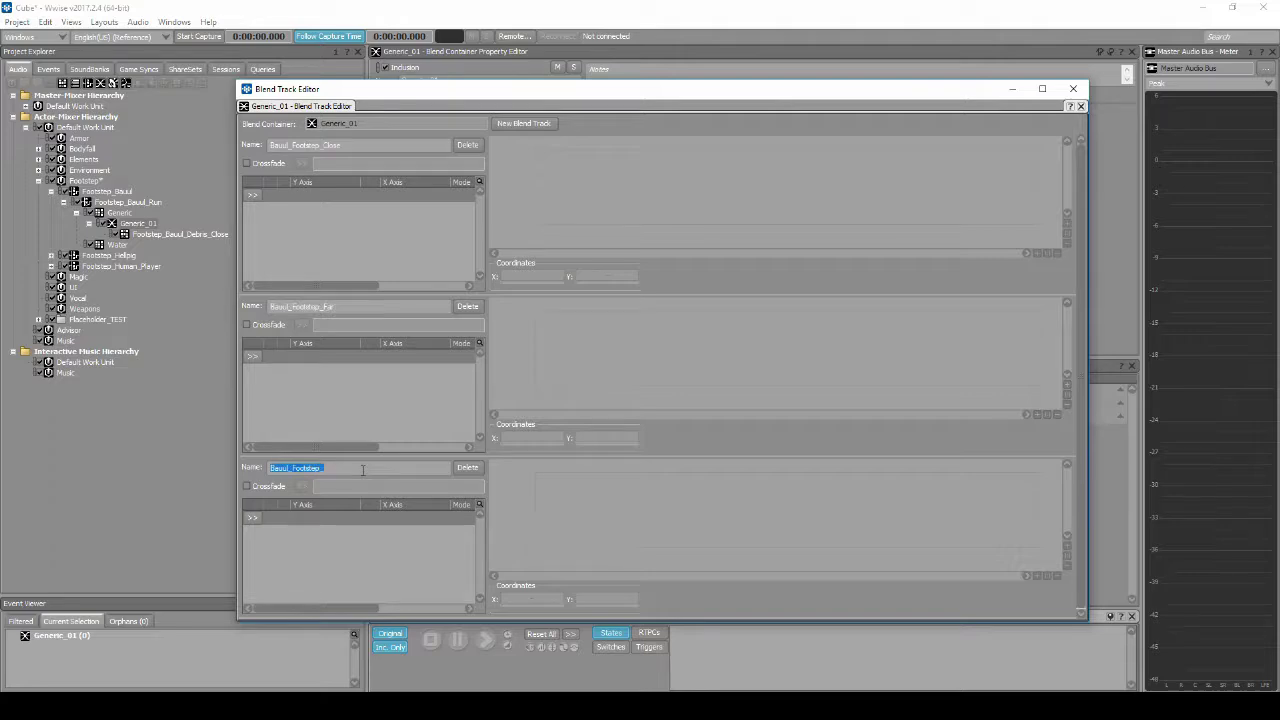
{"action": "type", "text": "Bauul_Footstep_"}
{"action": "key", "text": "Escape"}
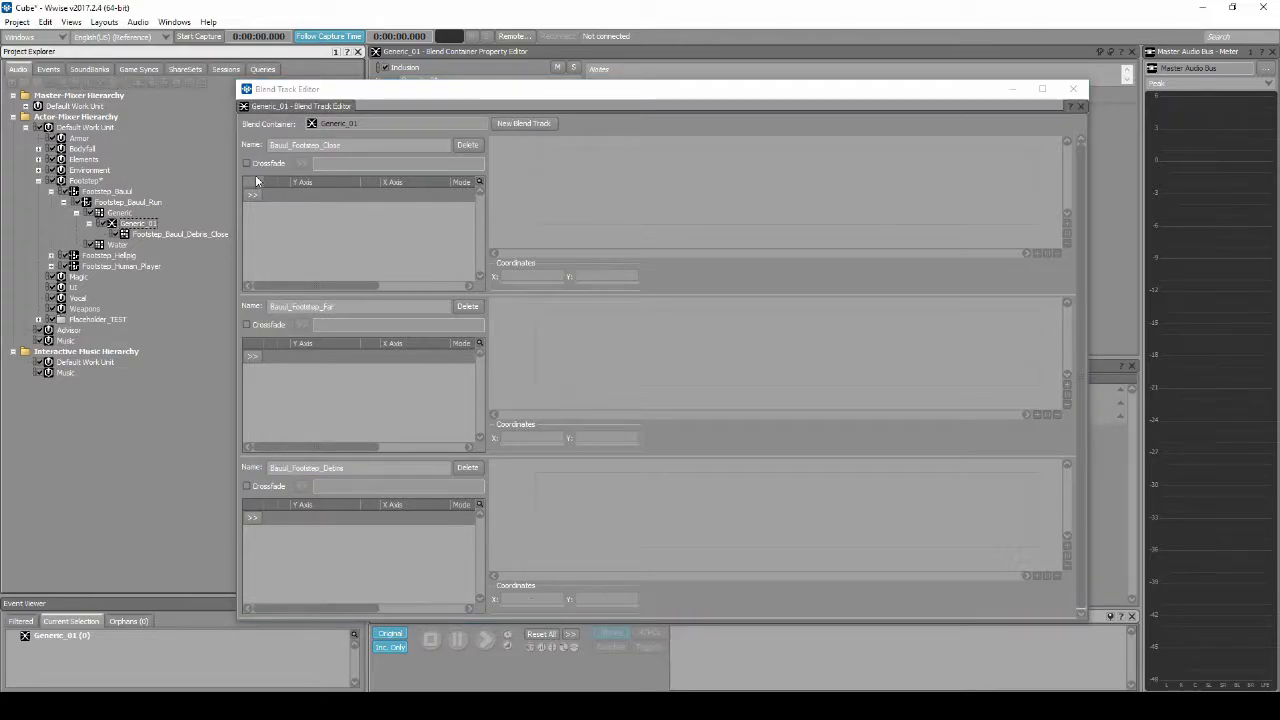
Step: Enable crossfade on all three blend tracks and assign the Distance_150 game parameter to the Bauul_Footstep_Close track
{"action": "left_click", "coordinate": [247, 163]}
{"action": "left_click", "coordinate": [247, 324]}
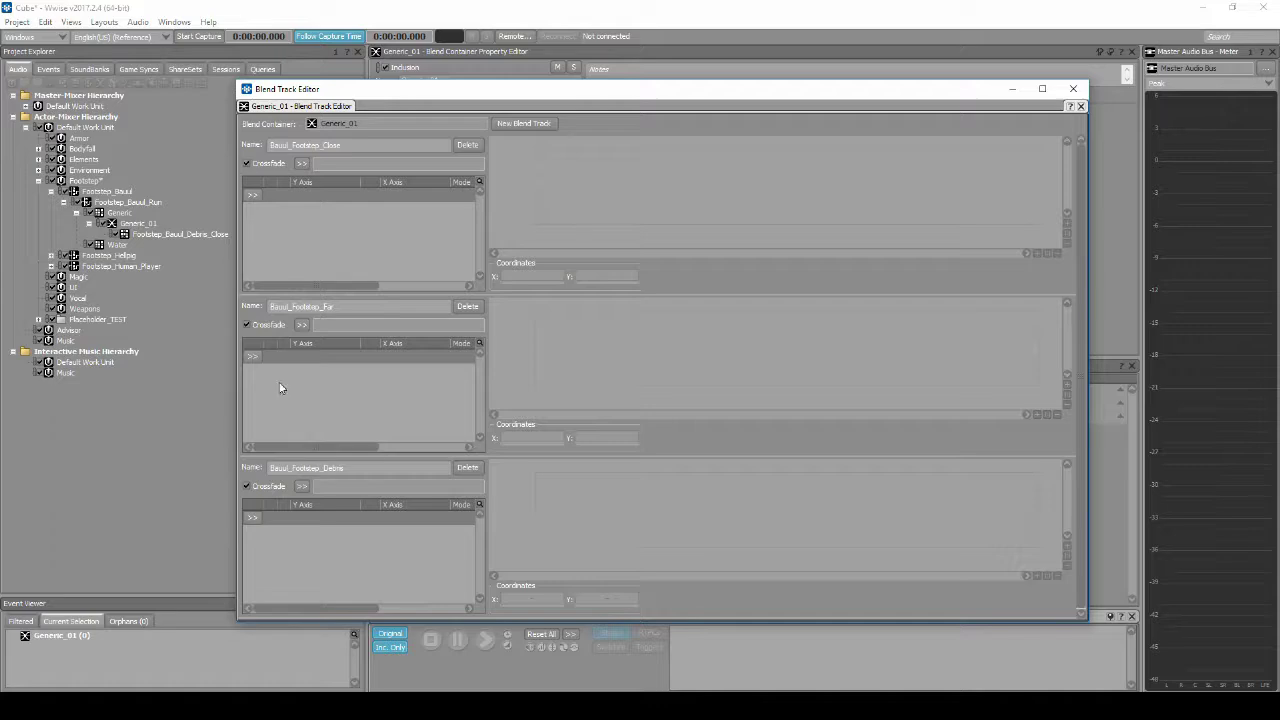
{"action": "left_click", "coordinate": [302, 164]}
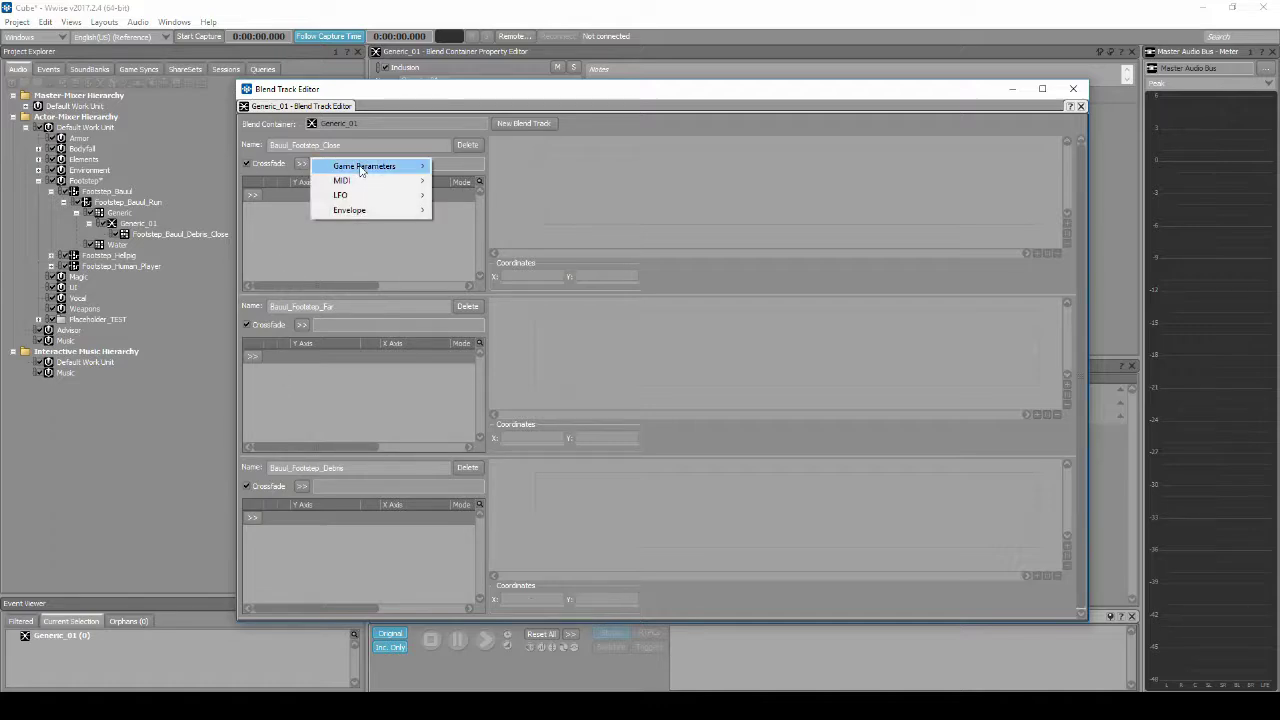
{"action": "mouse_move", "coordinate": [383, 168]}
{"action": "mouse_move", "coordinate": [529, 188]}
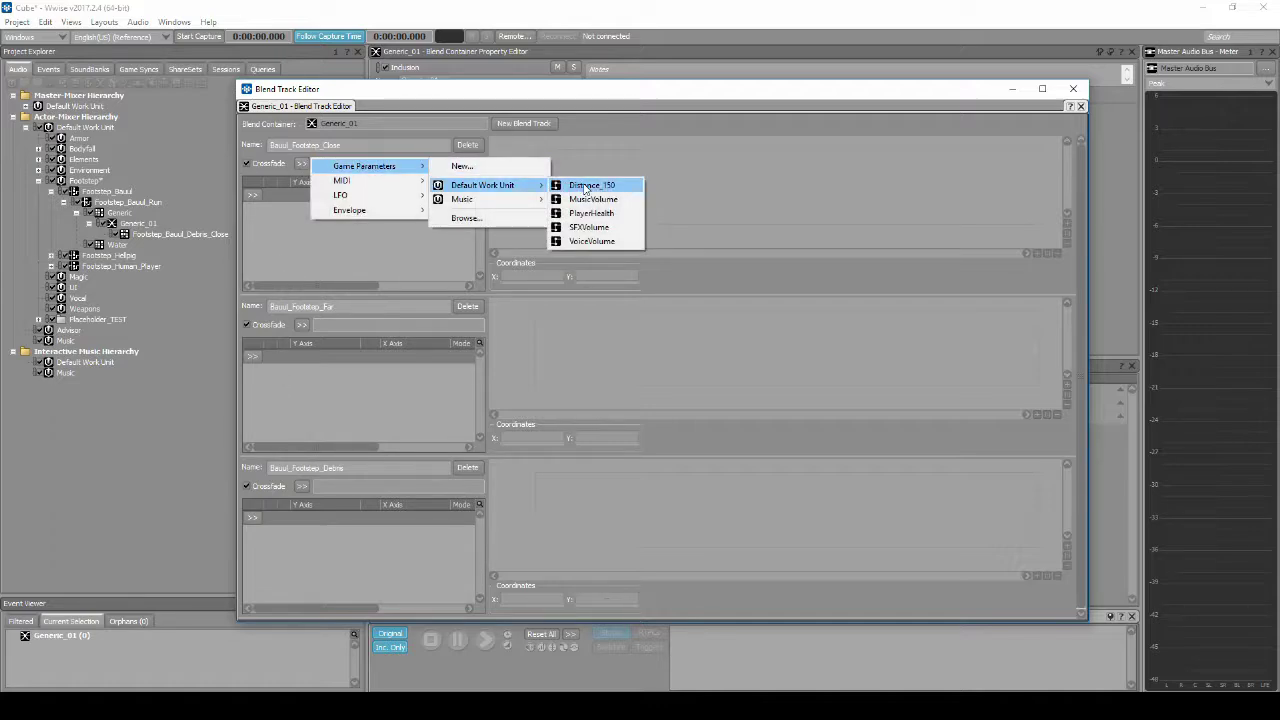
{"action": "left_click", "coordinate": [582, 186]}
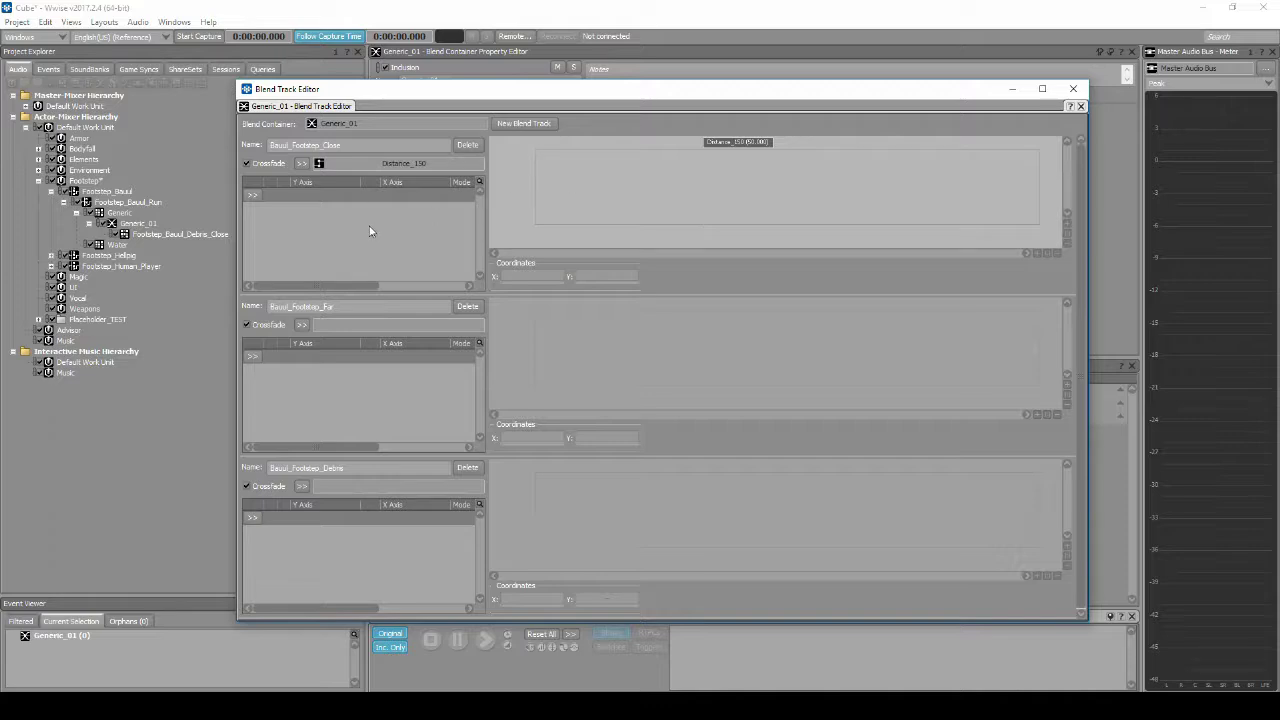
Step: Assign the Distance_150 game parameter to the Bauul_Footstep_Far and Bauul_Footstep_Debris crossfades and close the Blend Track Editor
{"action": "left_click", "coordinate": [301, 325]}
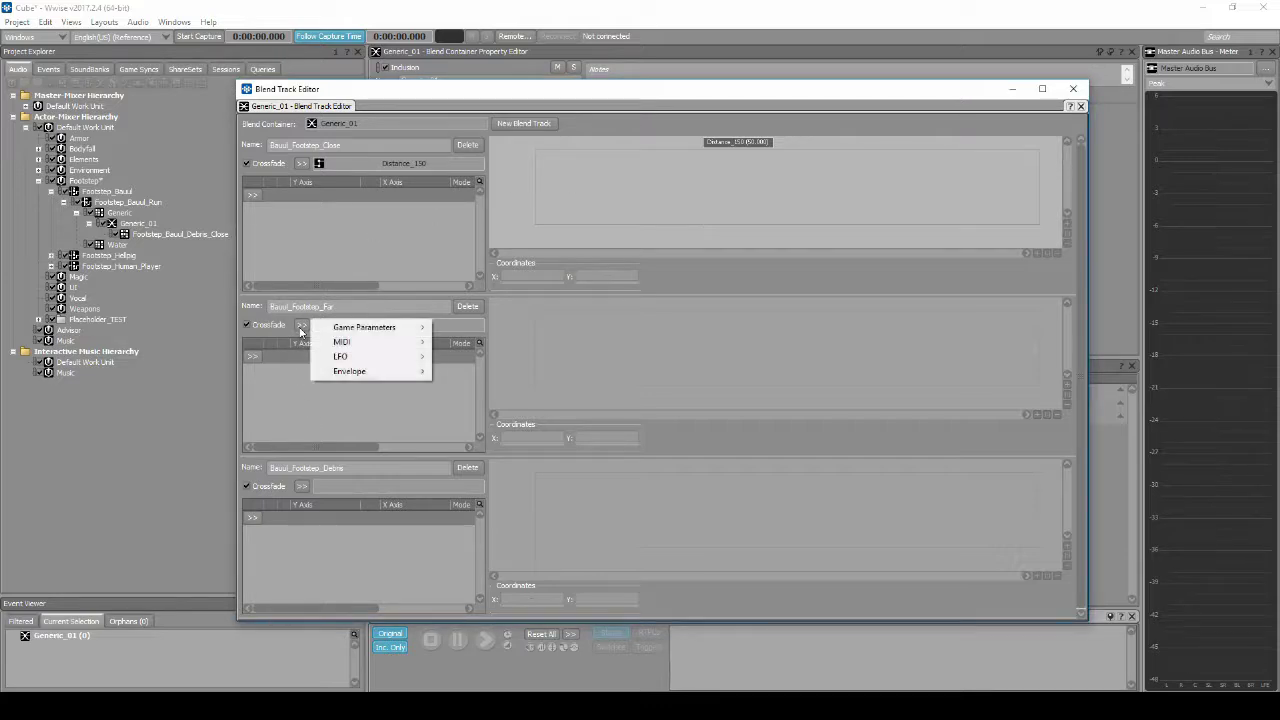
{"action": "mouse_move", "coordinate": [364, 328]}
{"action": "mouse_move", "coordinate": [474, 348]}
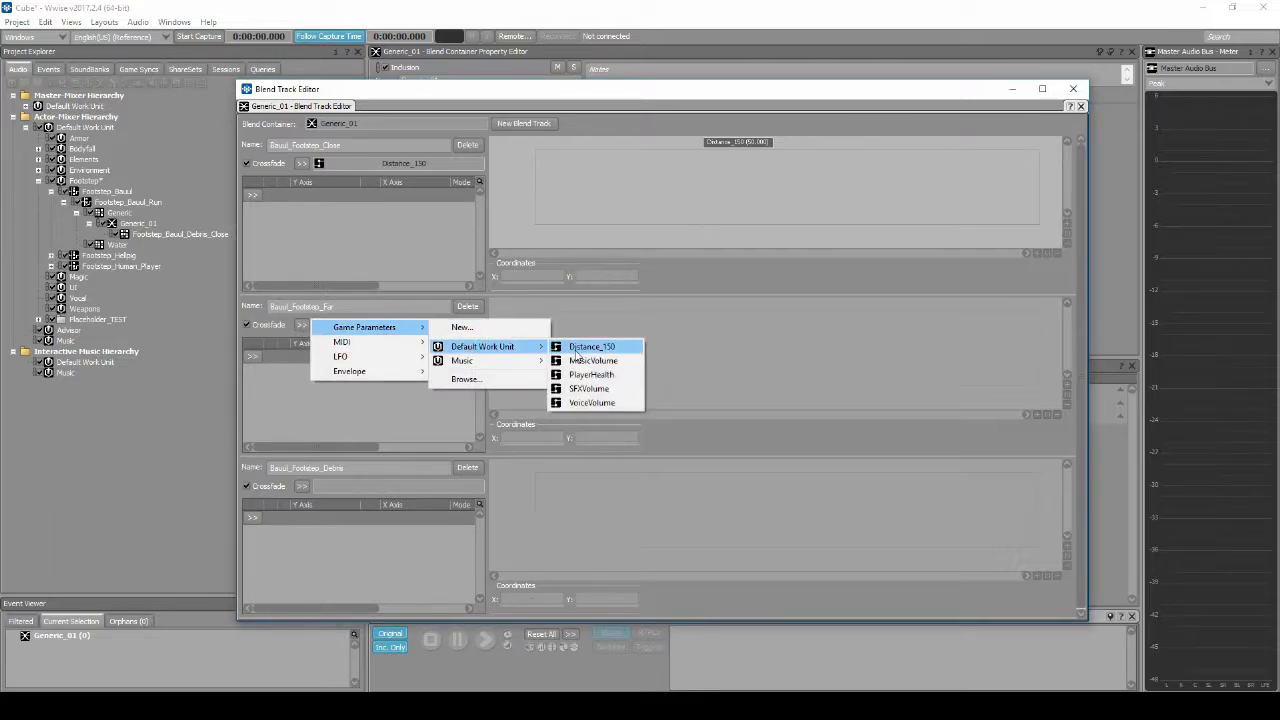
{"action": "left_click", "coordinate": [586, 347]}
{"action": "left_click", "coordinate": [301, 486]}
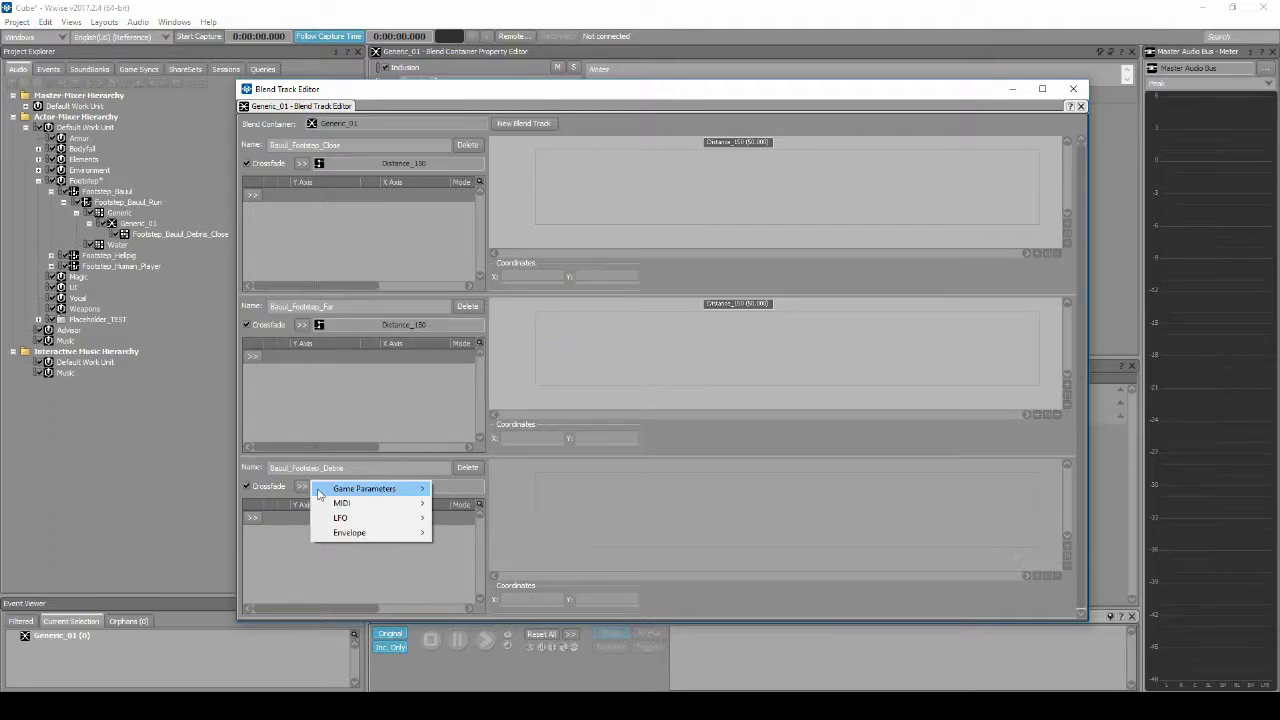
{"action": "mouse_move", "coordinate": [338, 496]}
{"action": "mouse_move", "coordinate": [520, 513]}
{"action": "left_click", "coordinate": [580, 508]}
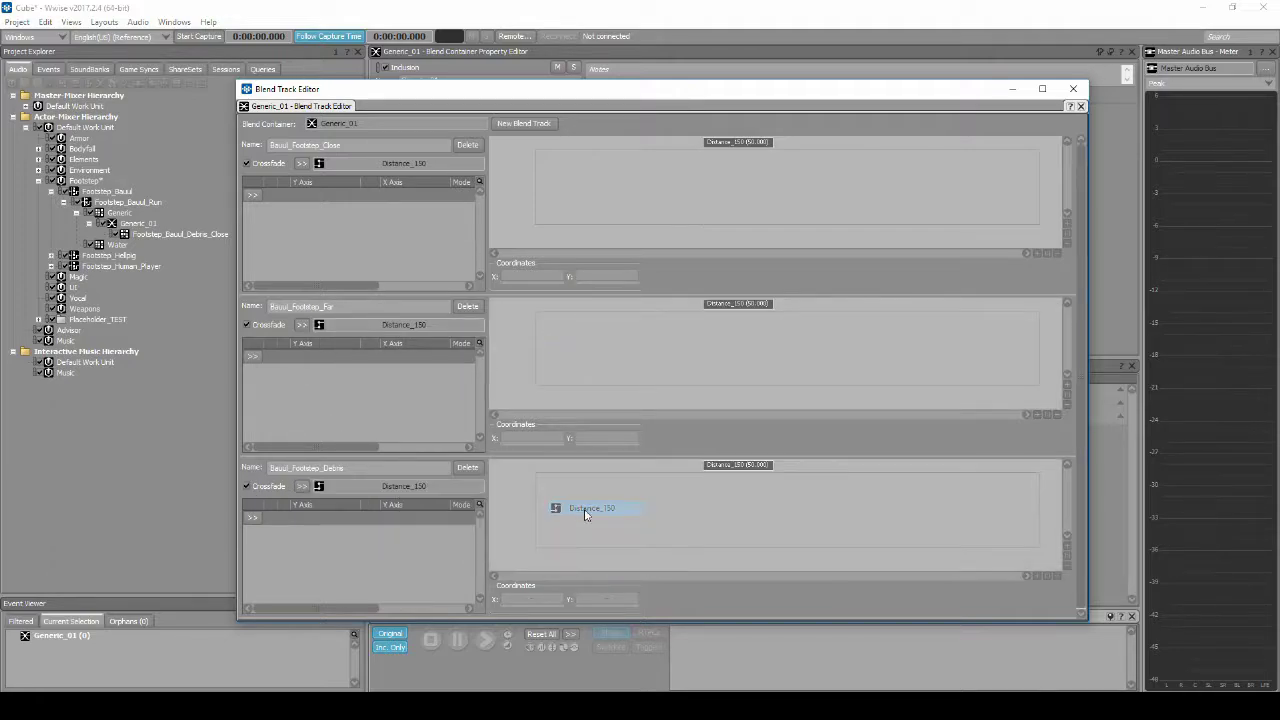
{"action": "left_click", "coordinate": [1075, 90]}
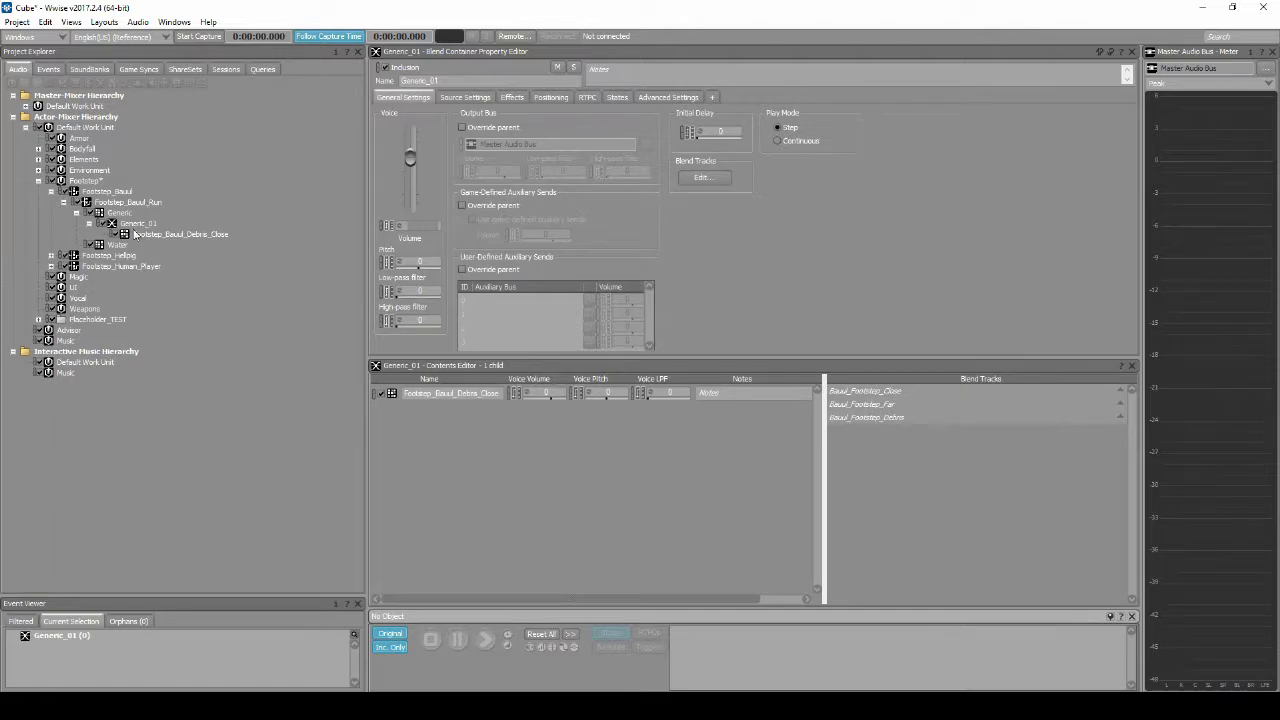
Step: Duplicate the Generic_01 blend container within the Generic container and expand the copy
{"action": "left_click", "coordinate": [128, 214]}
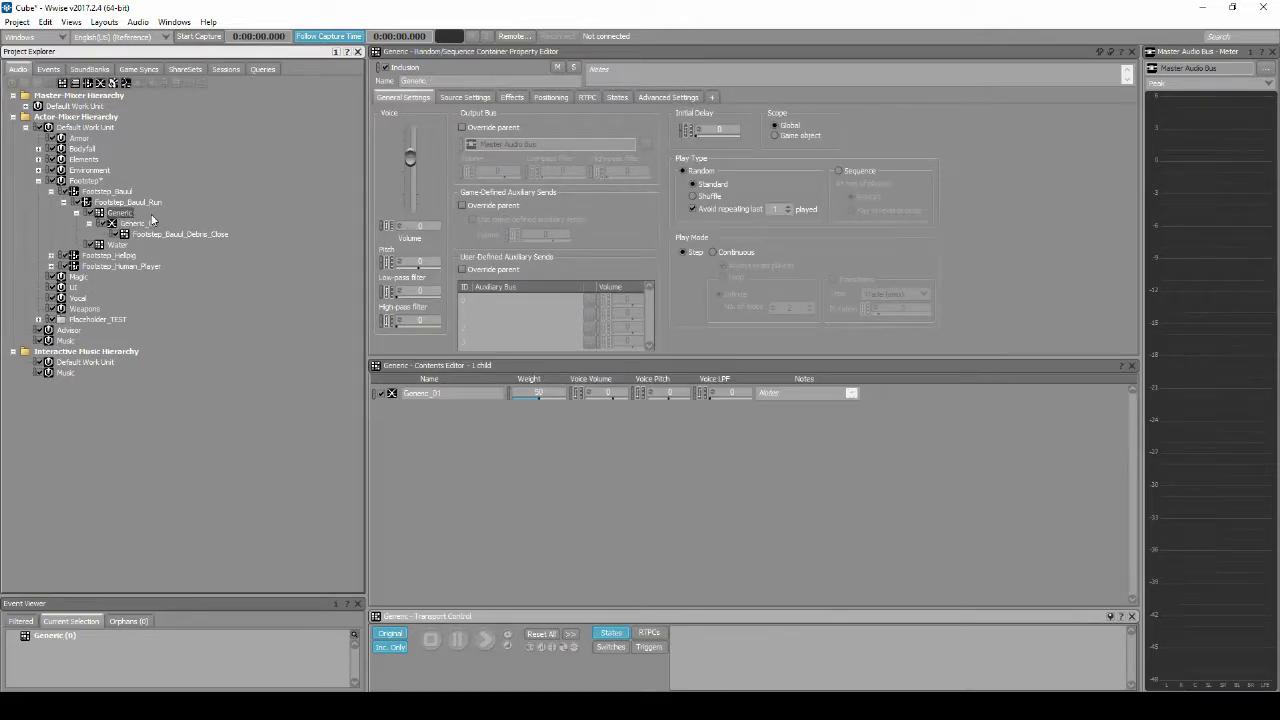
{"action": "key", "text": "ctrl+d"}
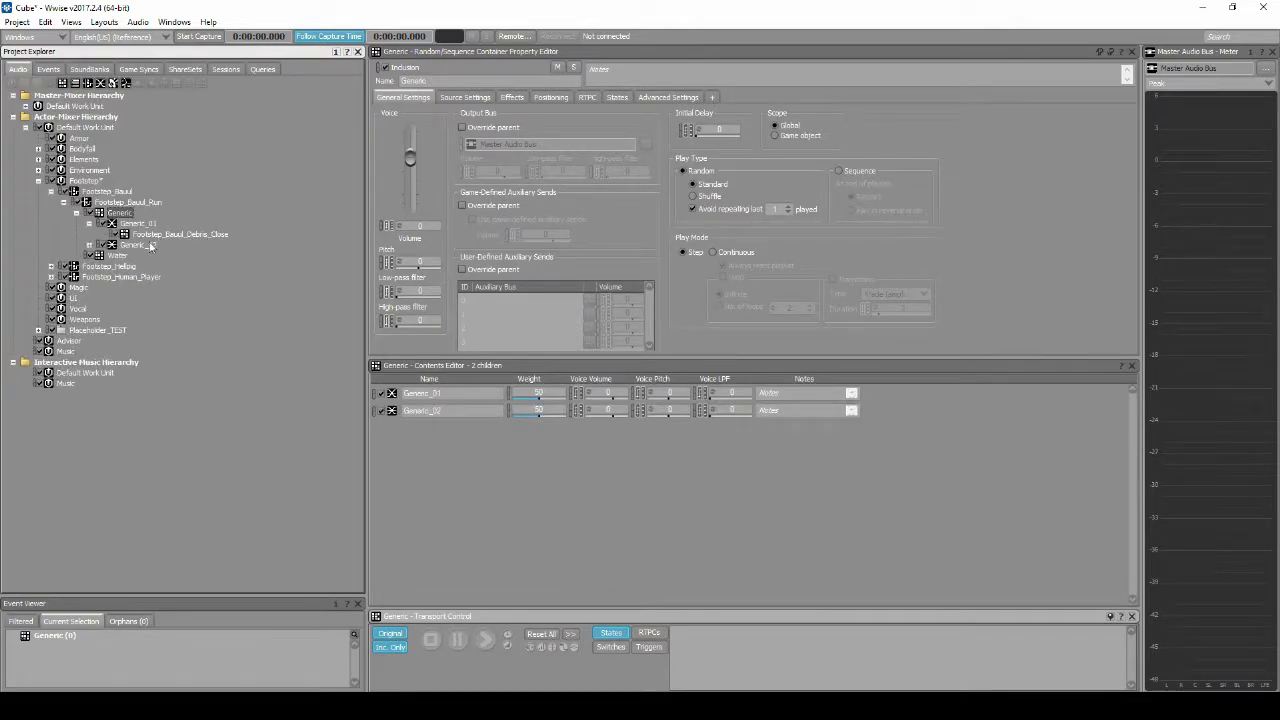
{"action": "left_click", "coordinate": [90, 246]}
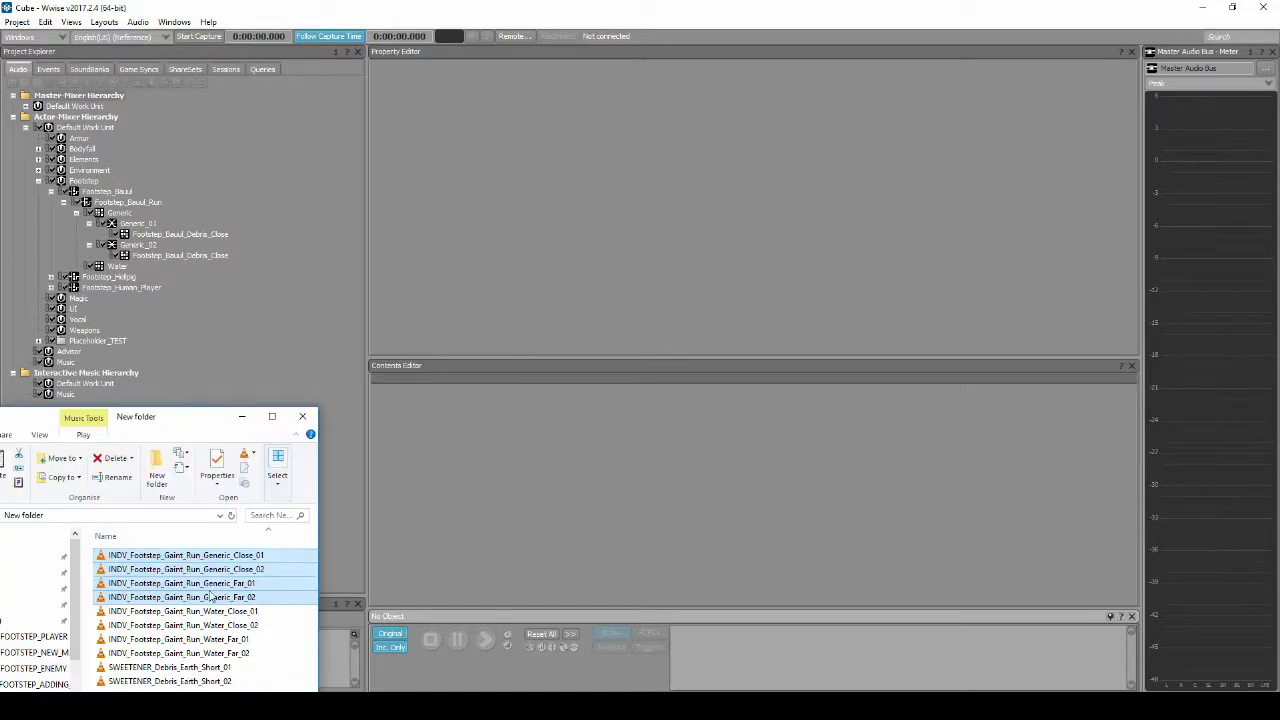
Step: Bring the four INDV Generic Close and Far files plus both SWEETENER_Debris_Earth_Short files into the Audio File Importer, targeting Generic_01
{"action": "left_click", "coordinate": [170, 667], "text": "ctrl"}
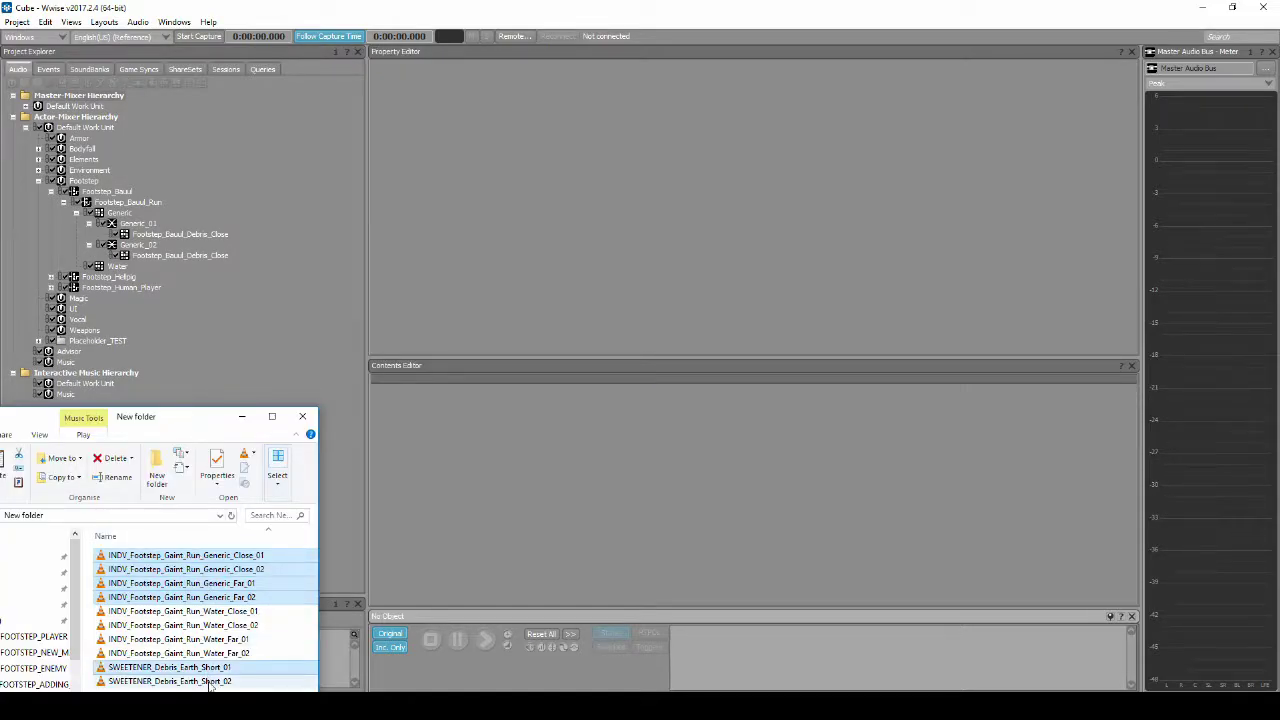
{"action": "left_click", "coordinate": [170, 681], "text": "ctrl"}
{"action": "left_click_drag", "start_coordinate": [221, 587], "coordinate": [148, 224]}
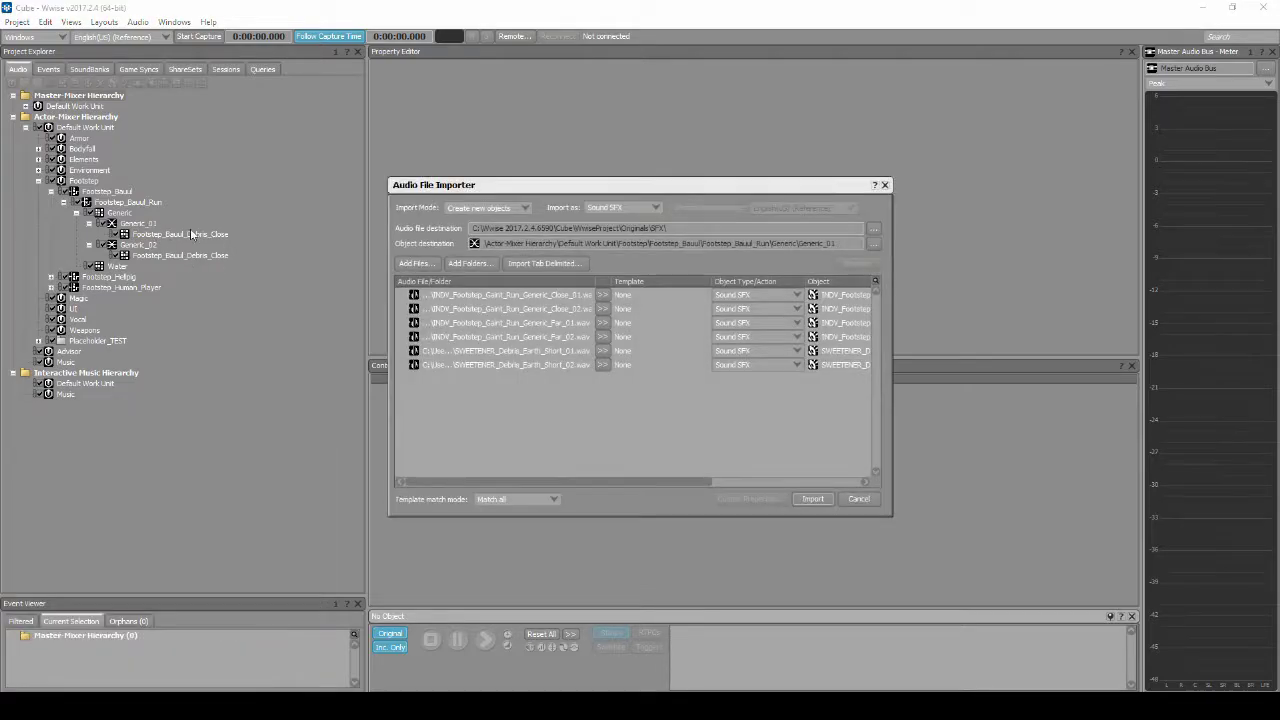
Step: Set the audio file destination to the FOOTSTEP\BAUUL folder and import the files as Sound SFX
{"action": "left_click", "coordinate": [872, 232]}
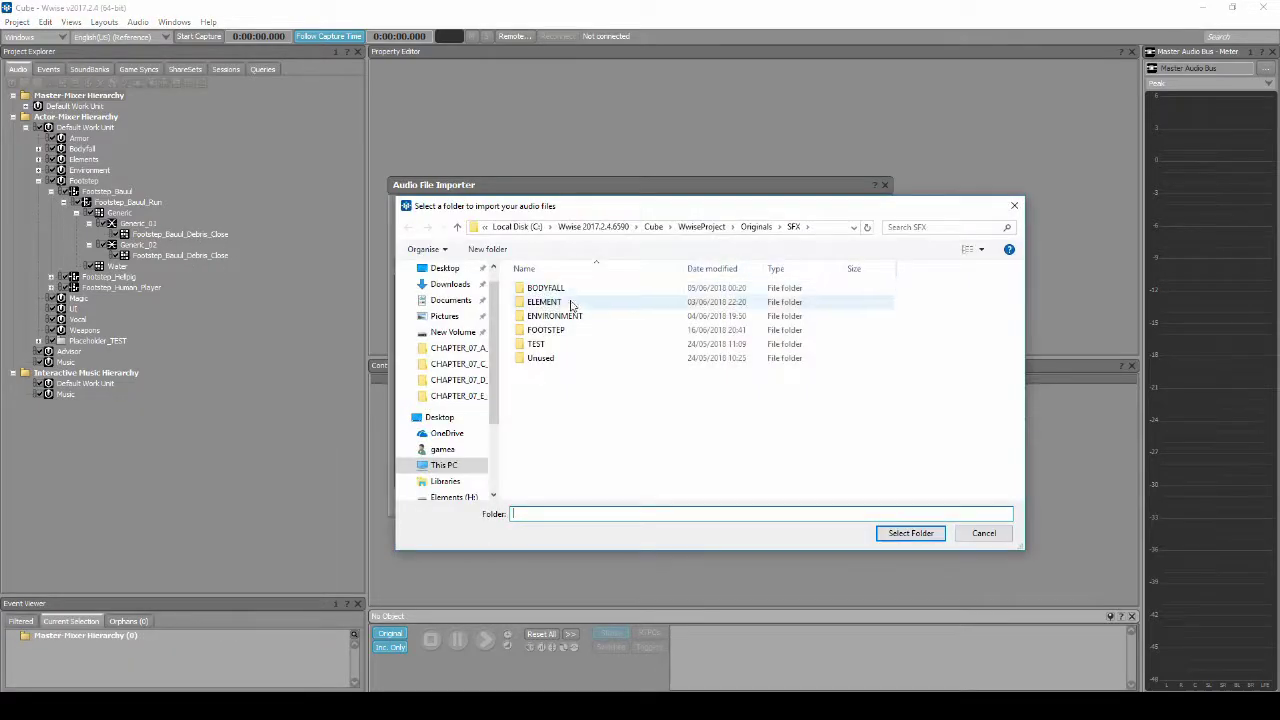
{"action": "double_click", "coordinate": [566, 330]}
{"action": "double_click", "coordinate": [563, 288]}
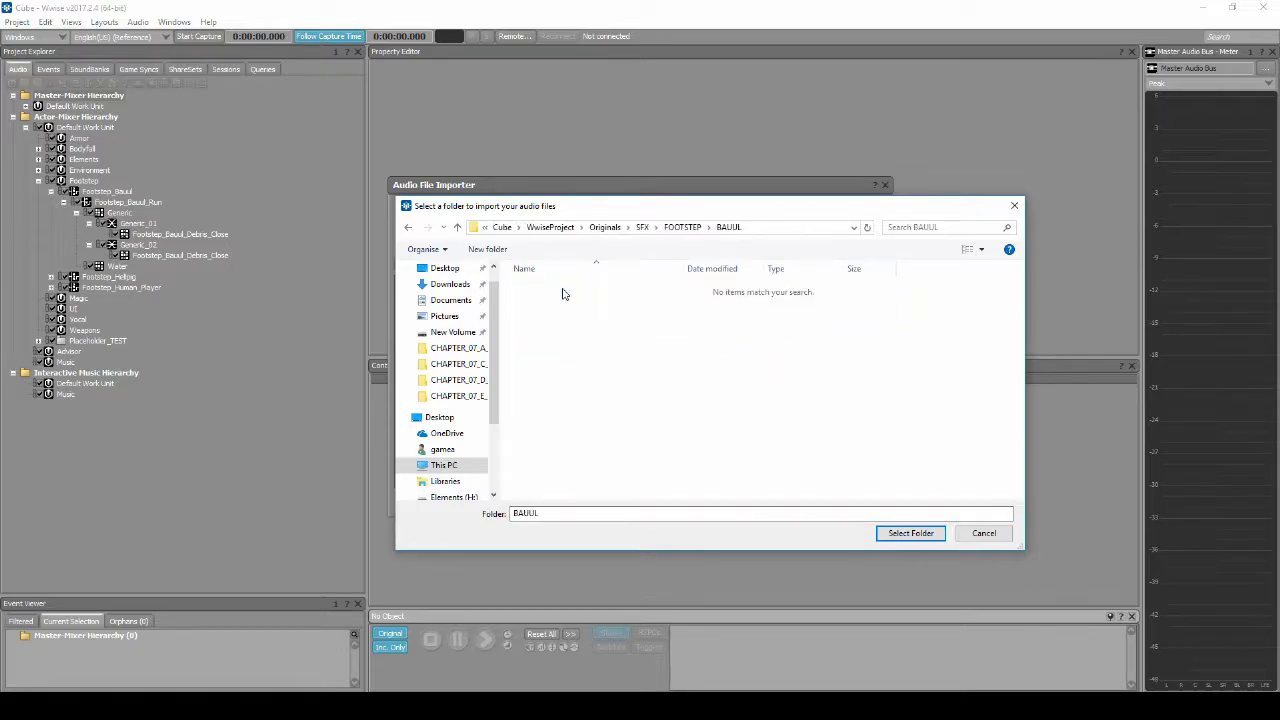
{"action": "left_click", "coordinate": [898, 535]}
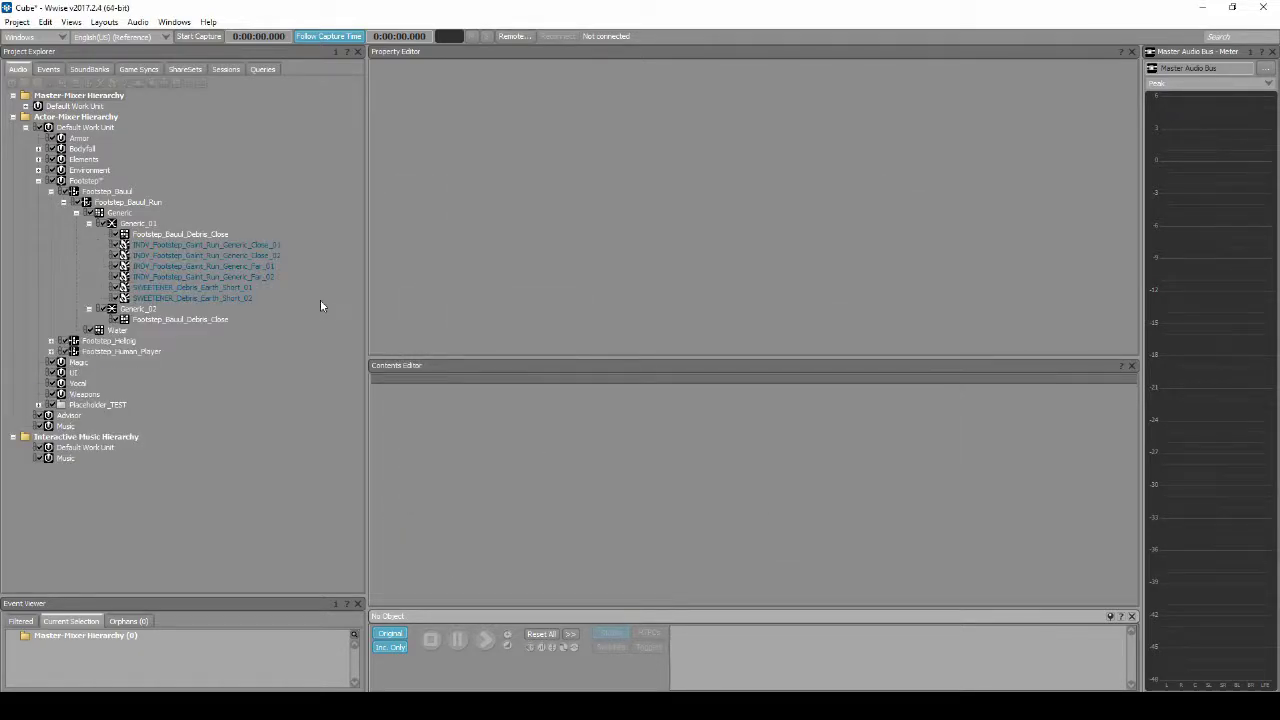
Step: Move the Generic Close_02 and Far_02 sounds into Generic_02, and place the debris sweeteners in both Footstep_Bauul_Debris_Close containers
{"action": "left_click", "coordinate": [255, 253]}
{"action": "left_click_drag", "start_coordinate": [258, 273], "coordinate": [200, 279]}
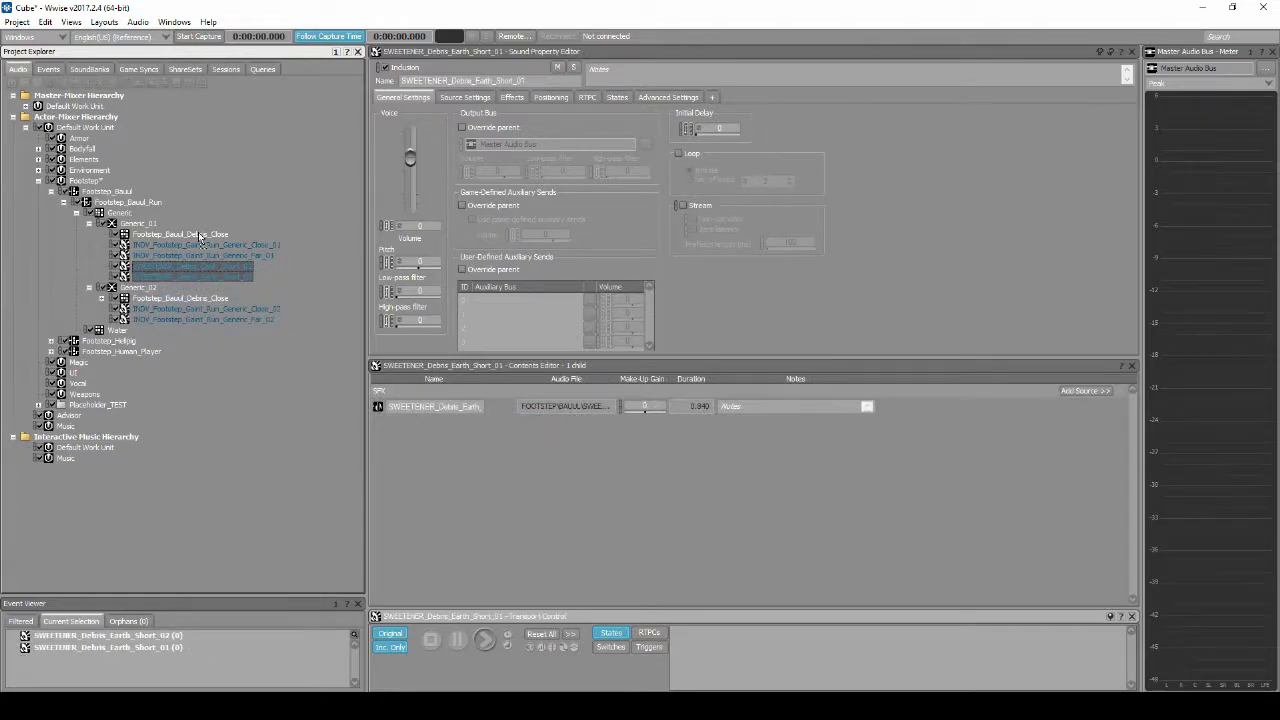
{"action": "key", "text": "Delete"}
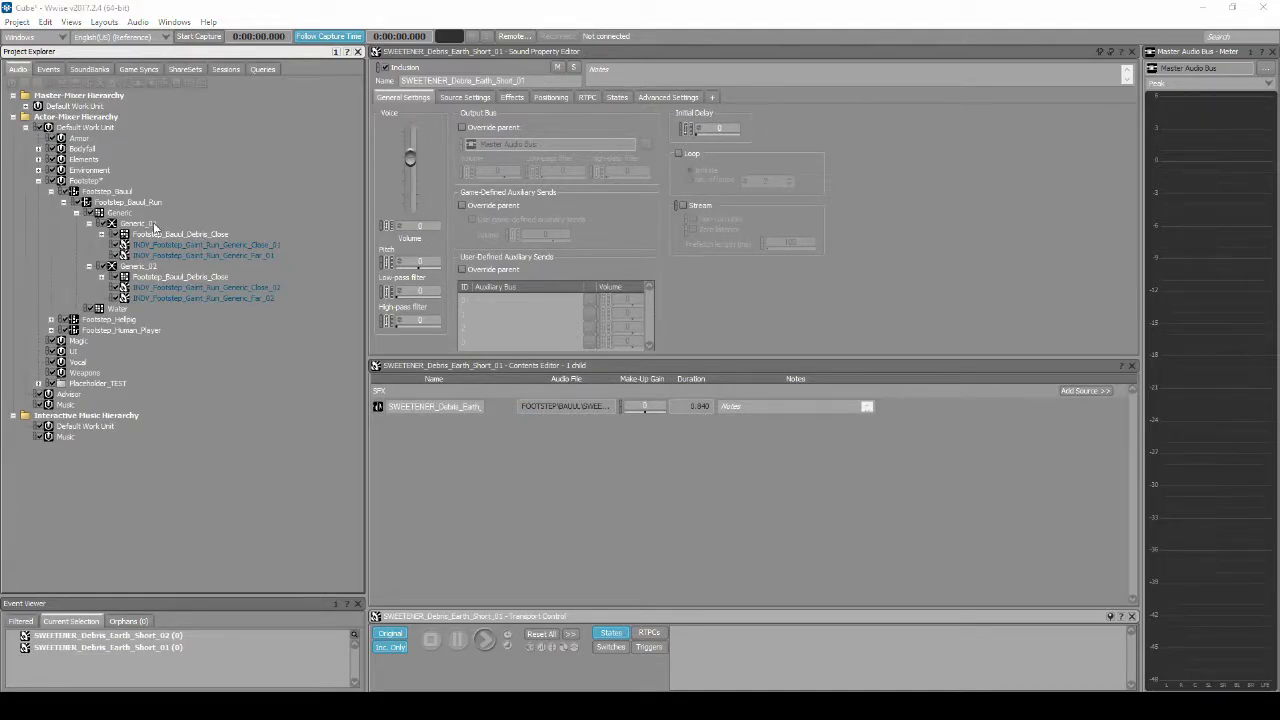
Step: Assign Generic_01's debris container, Close_01 and Far_01 sounds to the Bauul_Footstep_Debris, Bauul_Footstep_Close and Bauul_Footstep_Far blend tracks respectively
{"action": "left_click", "coordinate": [138, 223]}
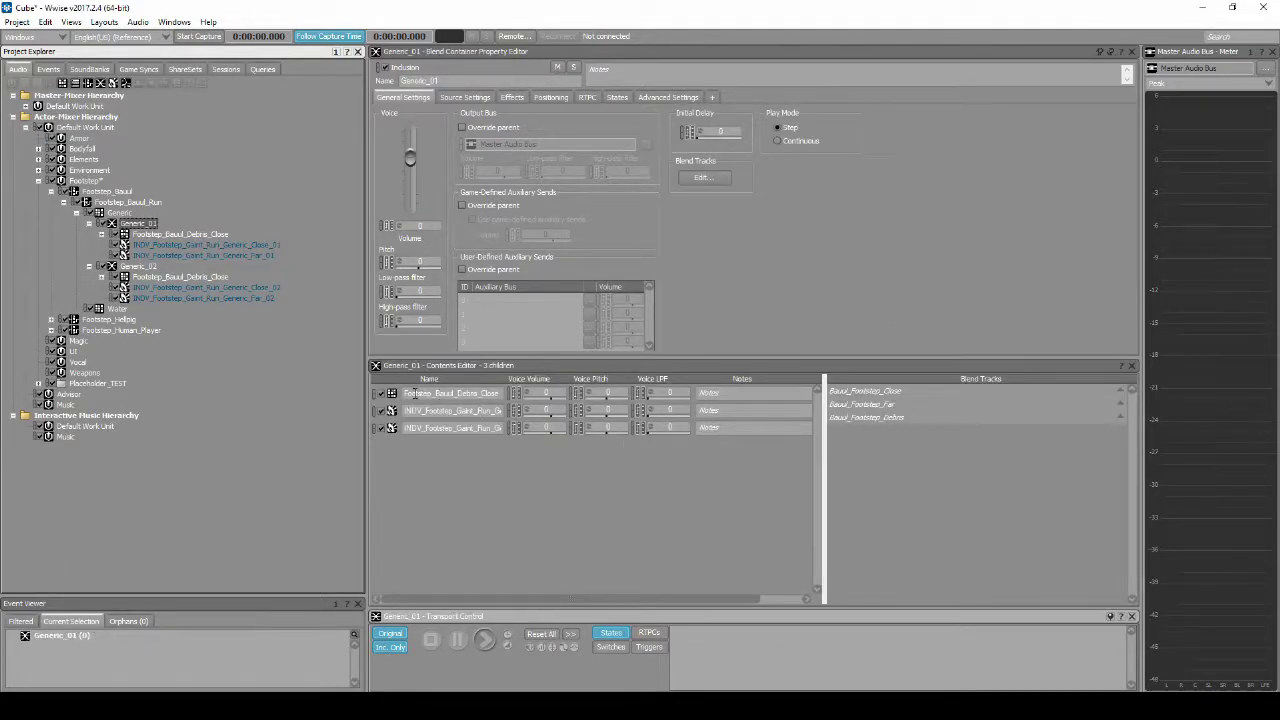
{"action": "double_click", "coordinate": [402, 394]}
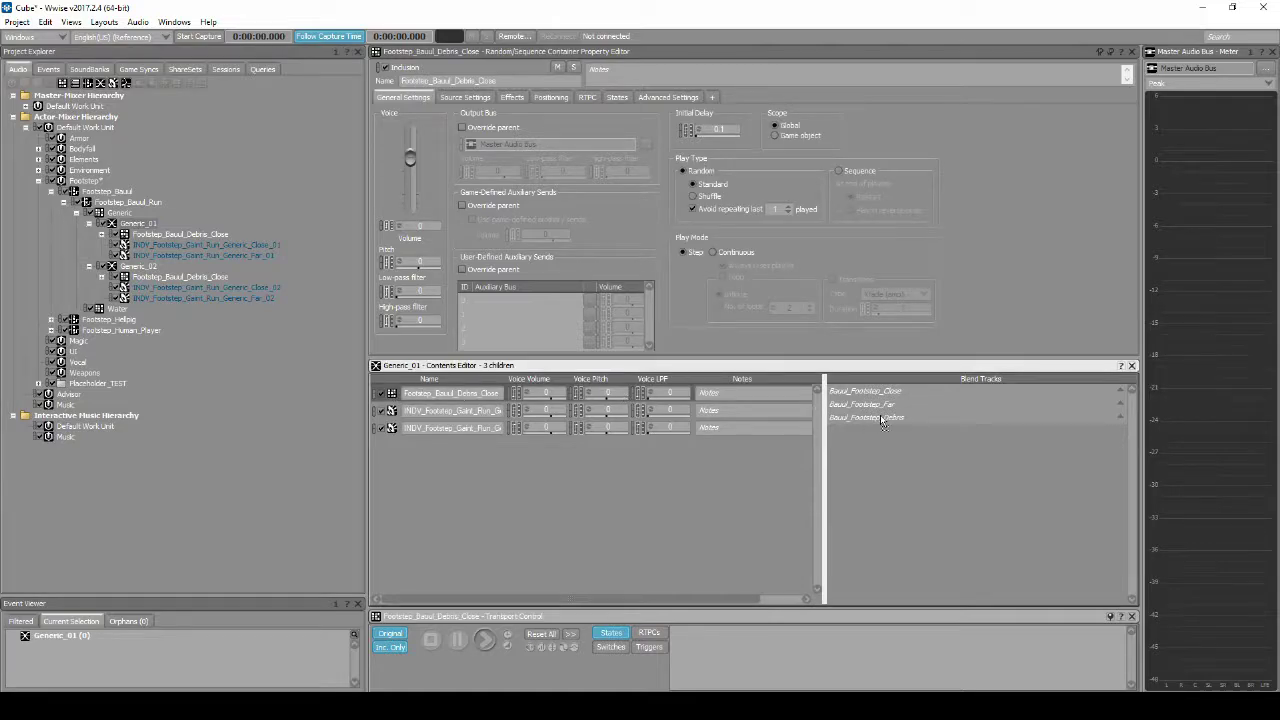
{"action": "left_click_drag", "start_coordinate": [880, 414], "coordinate": [880, 414]}
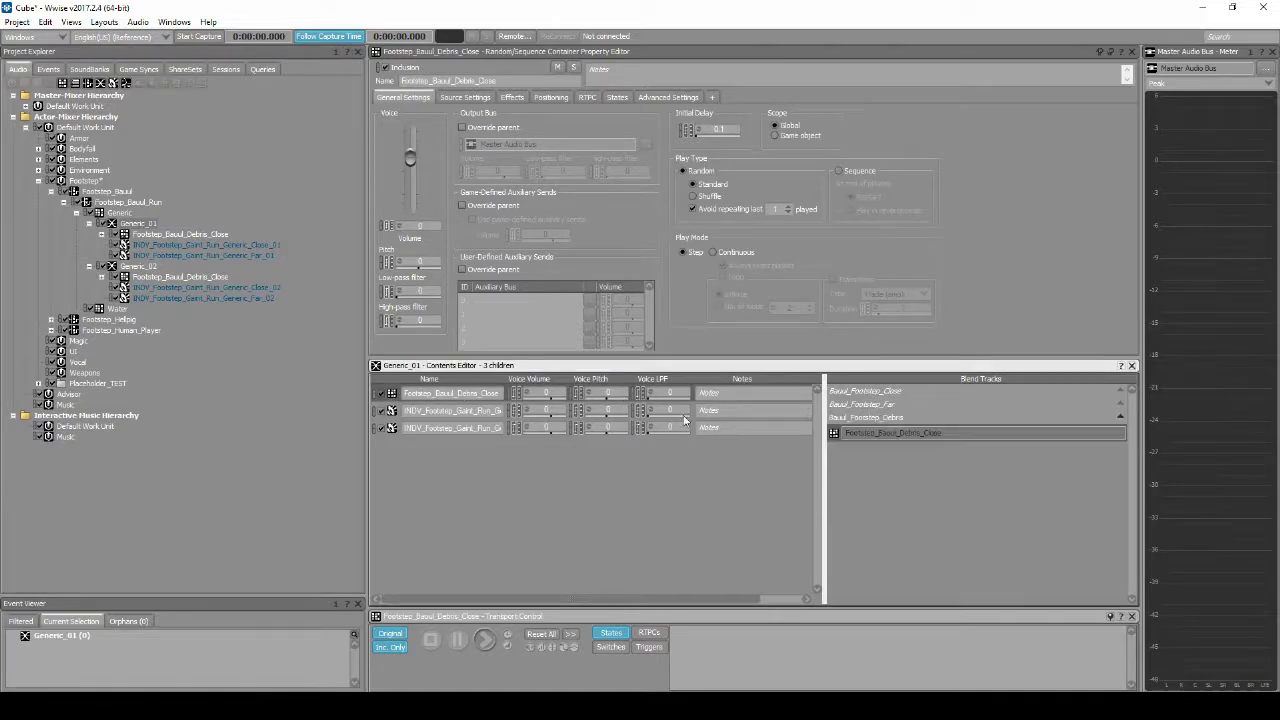
{"action": "left_click_drag", "start_coordinate": [405, 411], "coordinate": [876, 399]}
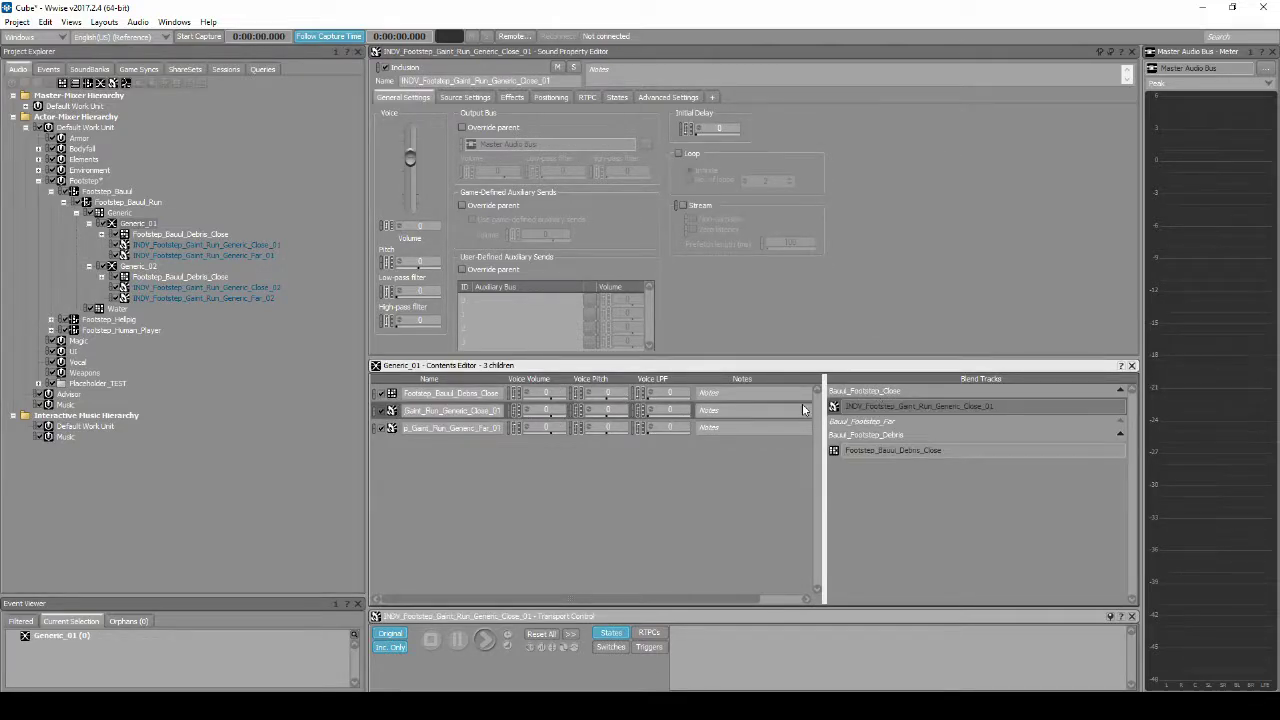
{"action": "left_click_drag", "start_coordinate": [395, 430], "coordinate": [920, 421]}
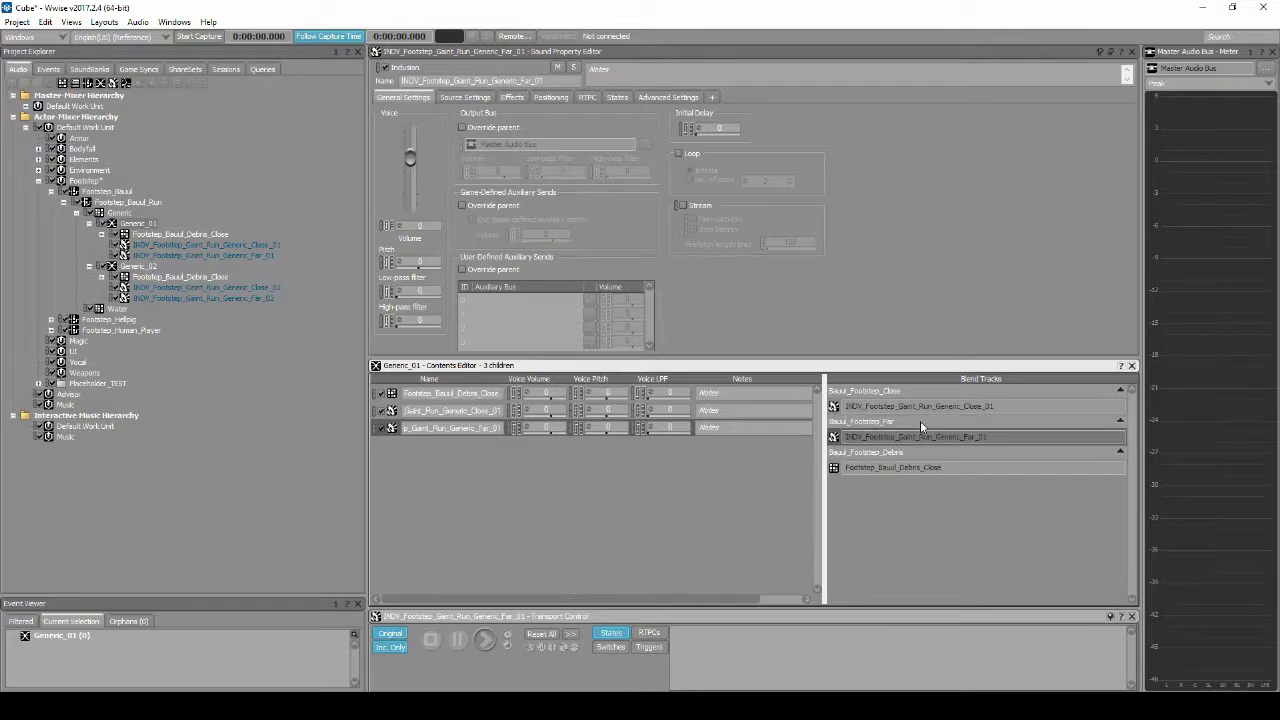
Step: In Generic_01's Blend Track Editor, end the Close sound at 50 with a manual fade from 20 using the Sine (Constant Power Fade In) curve
{"action": "left_click", "coordinate": [152, 226]}
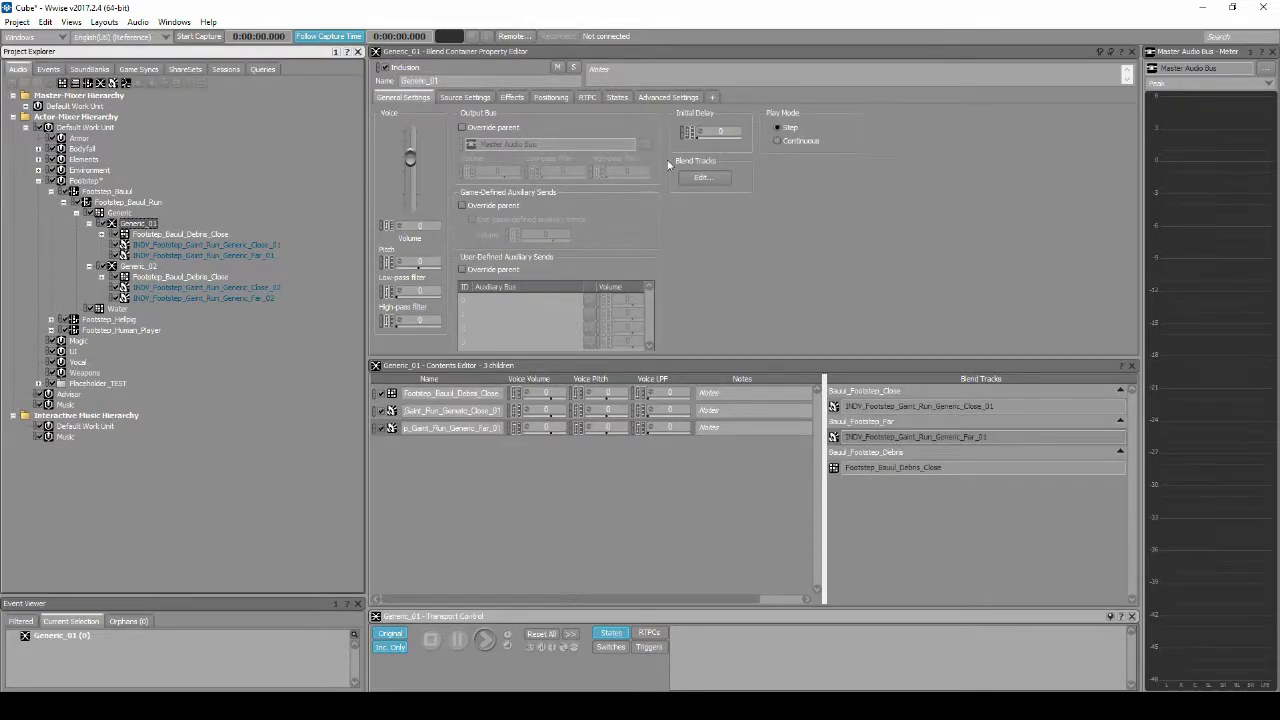
{"action": "left_click", "coordinate": [718, 177]}
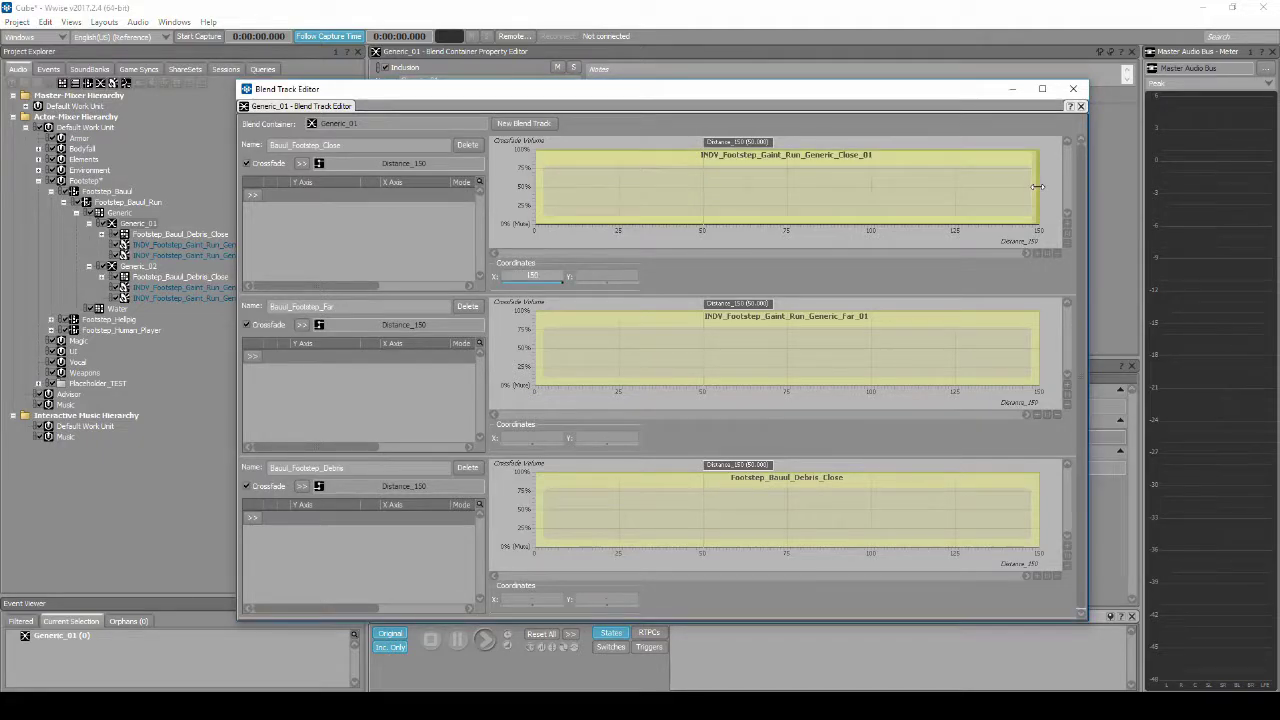
{"action": "type", "text": "50"}
{"action": "key", "text": "Return"}
{"action": "right_click", "coordinate": [701, 193]}
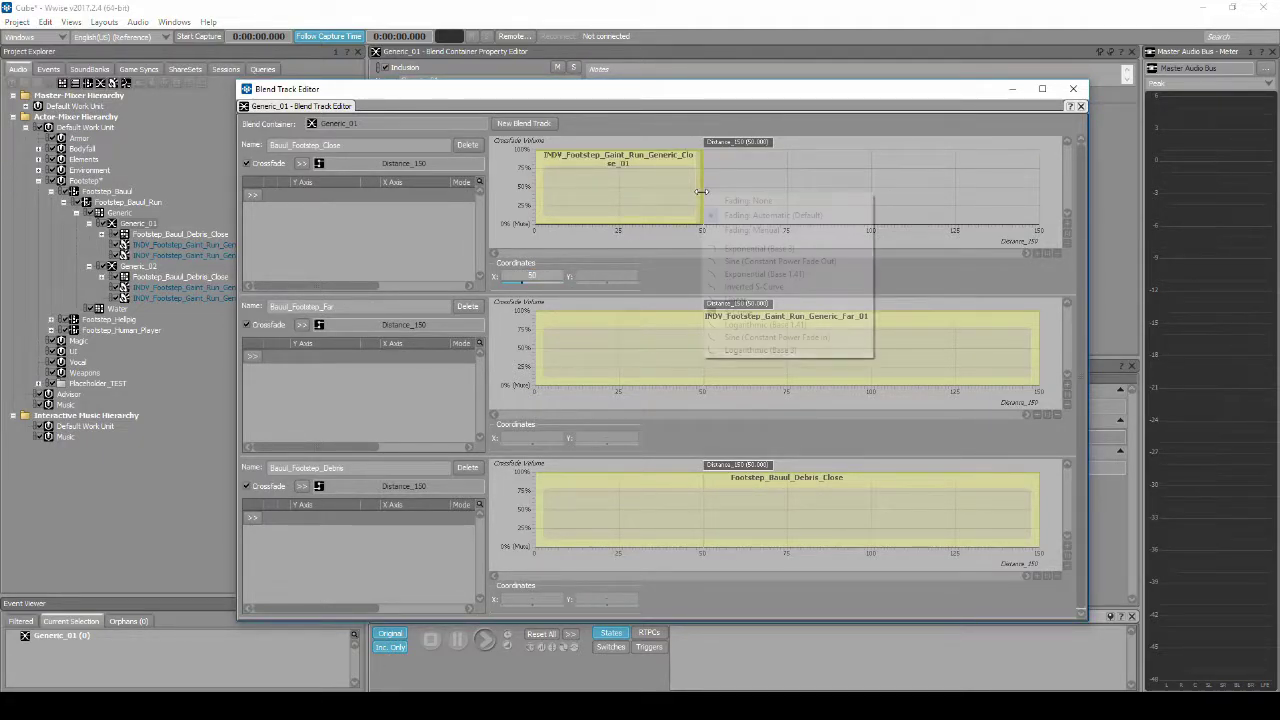
{"action": "left_click", "coordinate": [736, 229]}
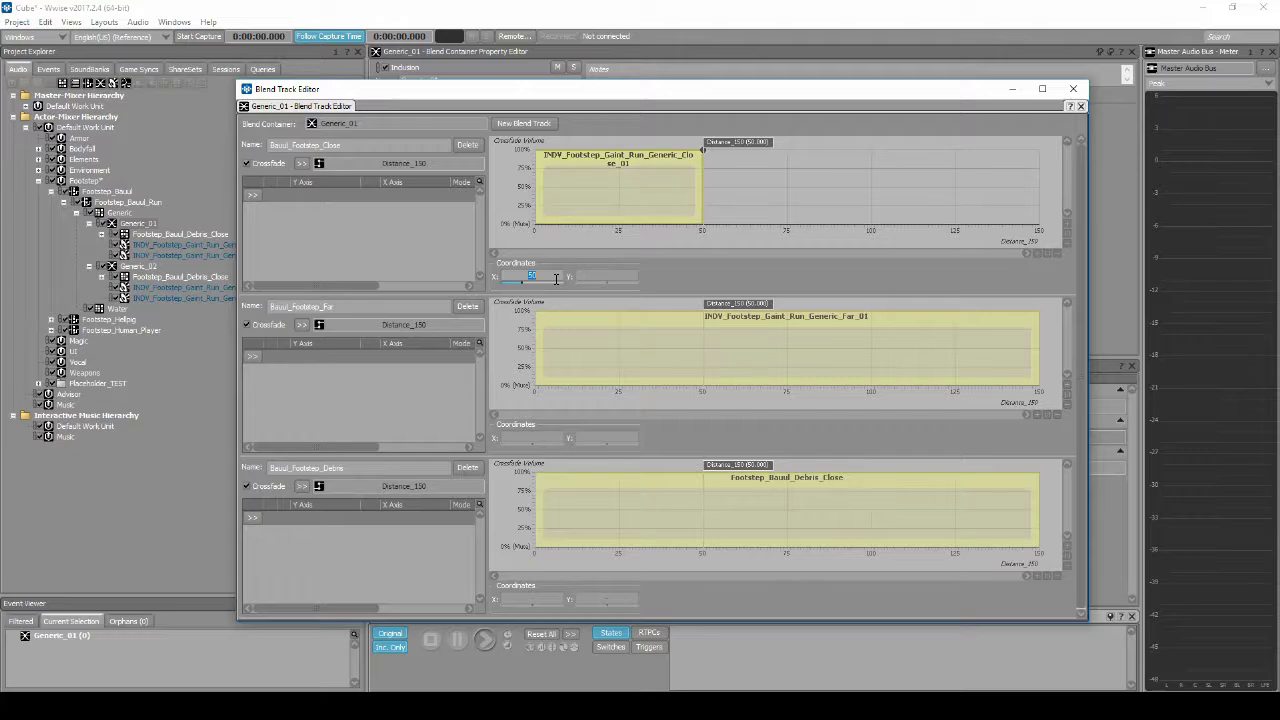
{"action": "type", "text": "20"}
{"action": "key", "text": "Return"}
{"action": "right_click", "coordinate": [651, 187]}
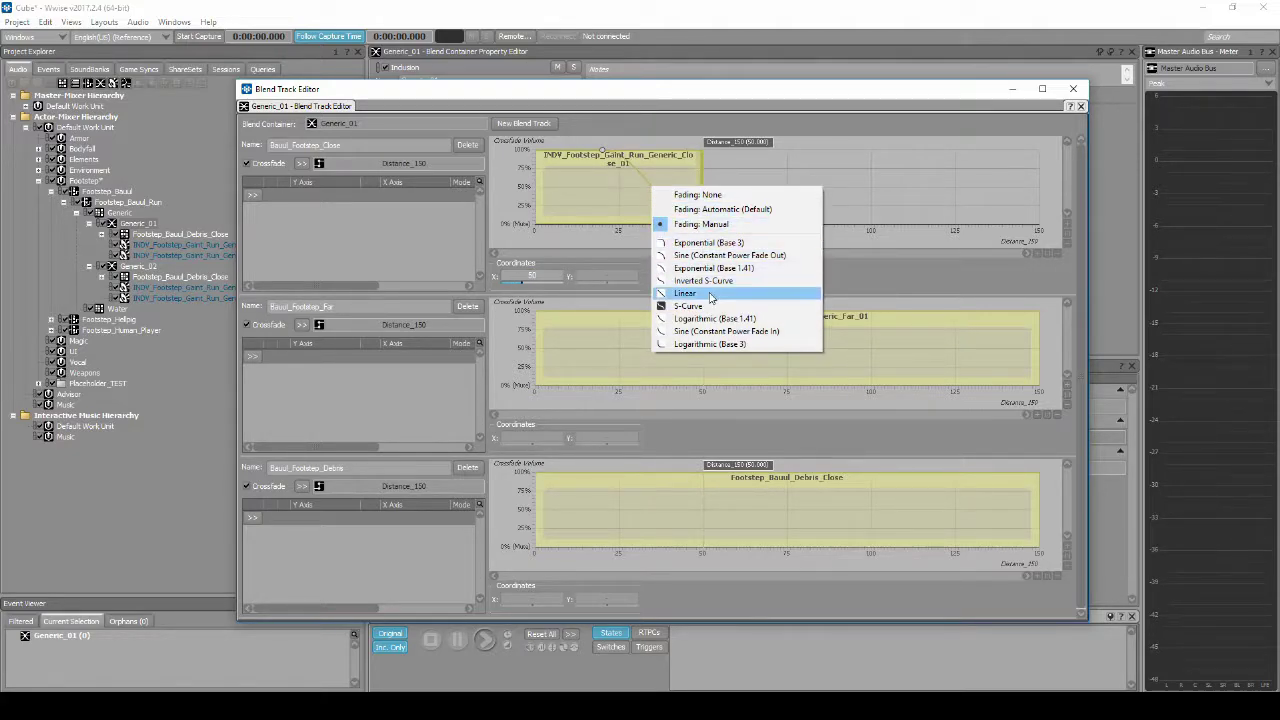
{"action": "left_click", "coordinate": [714, 331]}
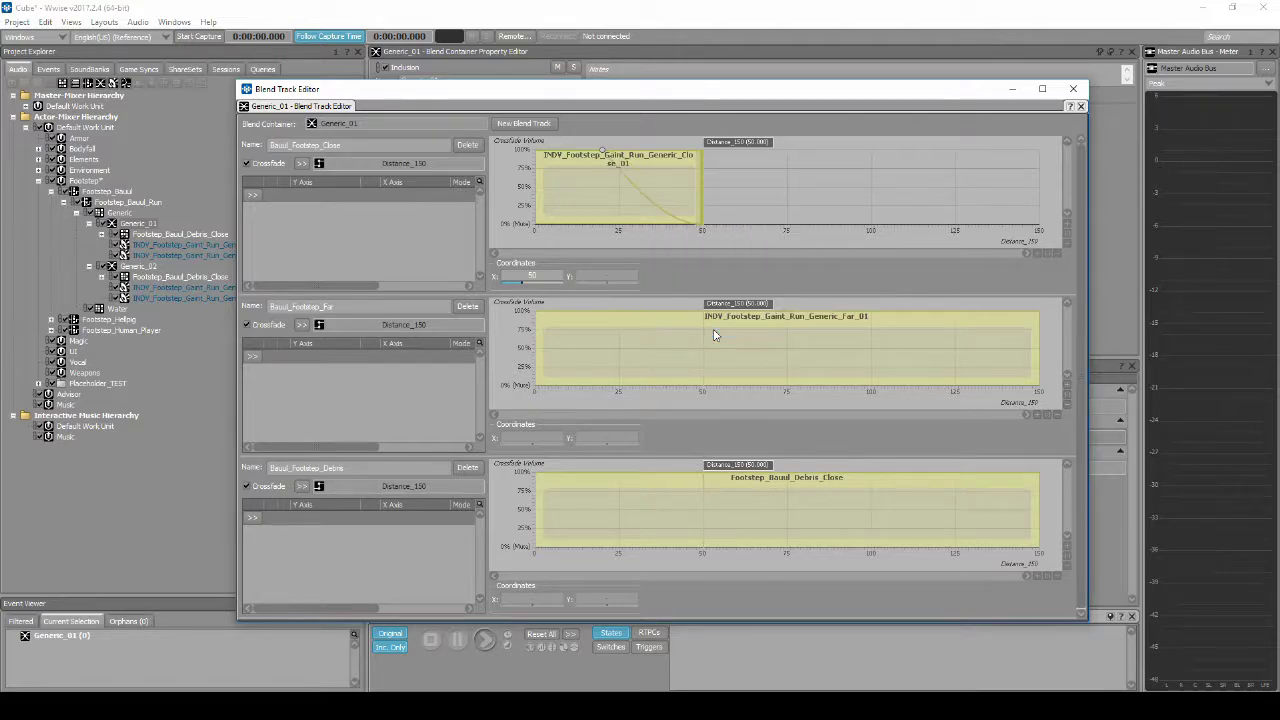
Step: Start the Far sound at 20 on its blend track, with a manual fade reaching 60 and a Logarithmic (Base 1.41) curve
{"action": "left_click", "coordinate": [537, 346]}
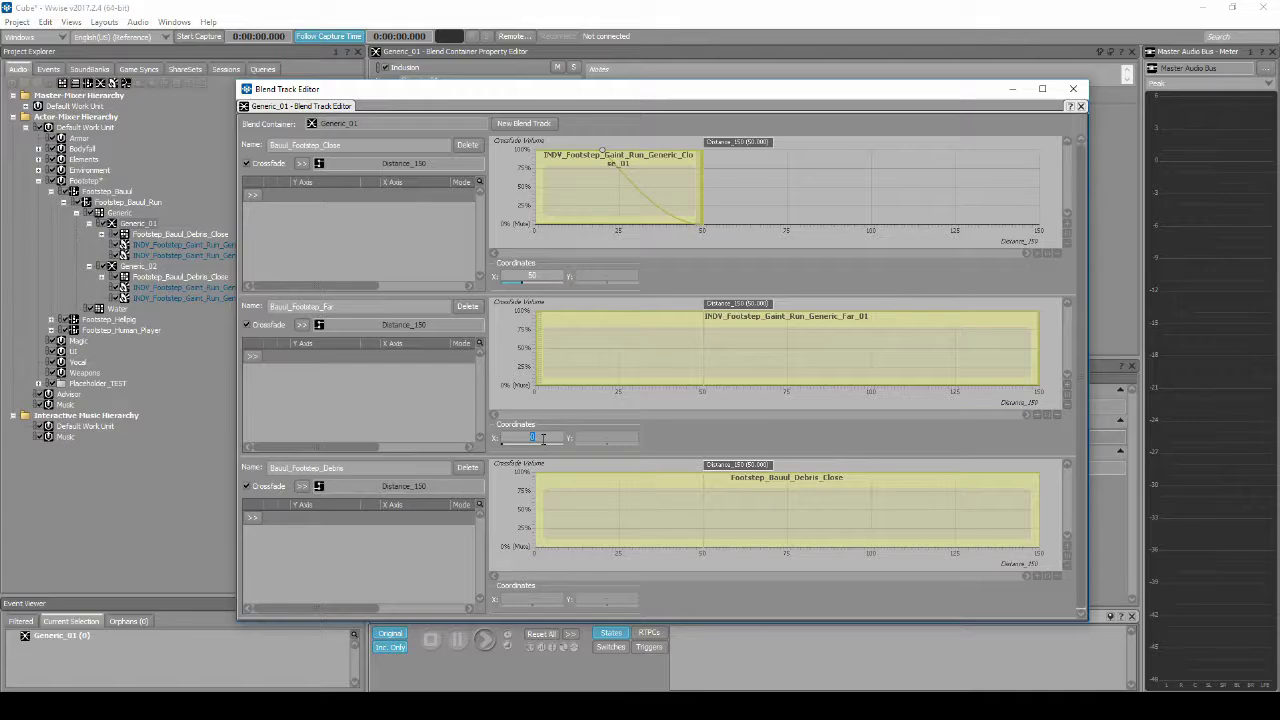
{"action": "type", "text": "20"}
{"action": "key", "text": "Return"}
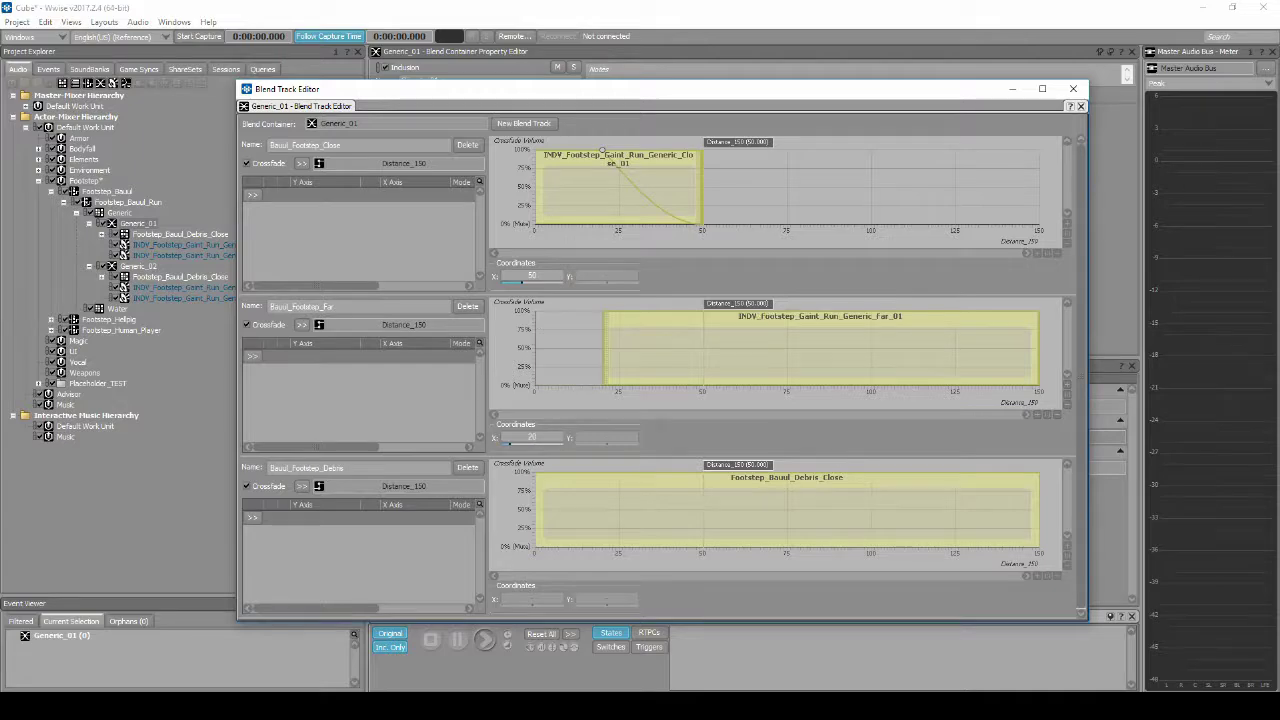
{"action": "right_click", "coordinate": [602, 348]}
{"action": "left_click", "coordinate": [657, 383]}
{"action": "left_click", "coordinate": [602, 312]}
{"action": "double_click", "coordinate": [545, 438]}
{"action": "type", "text": "60"}
{"action": "key", "text": "Return"}
{"action": "right_click", "coordinate": [668, 351]}
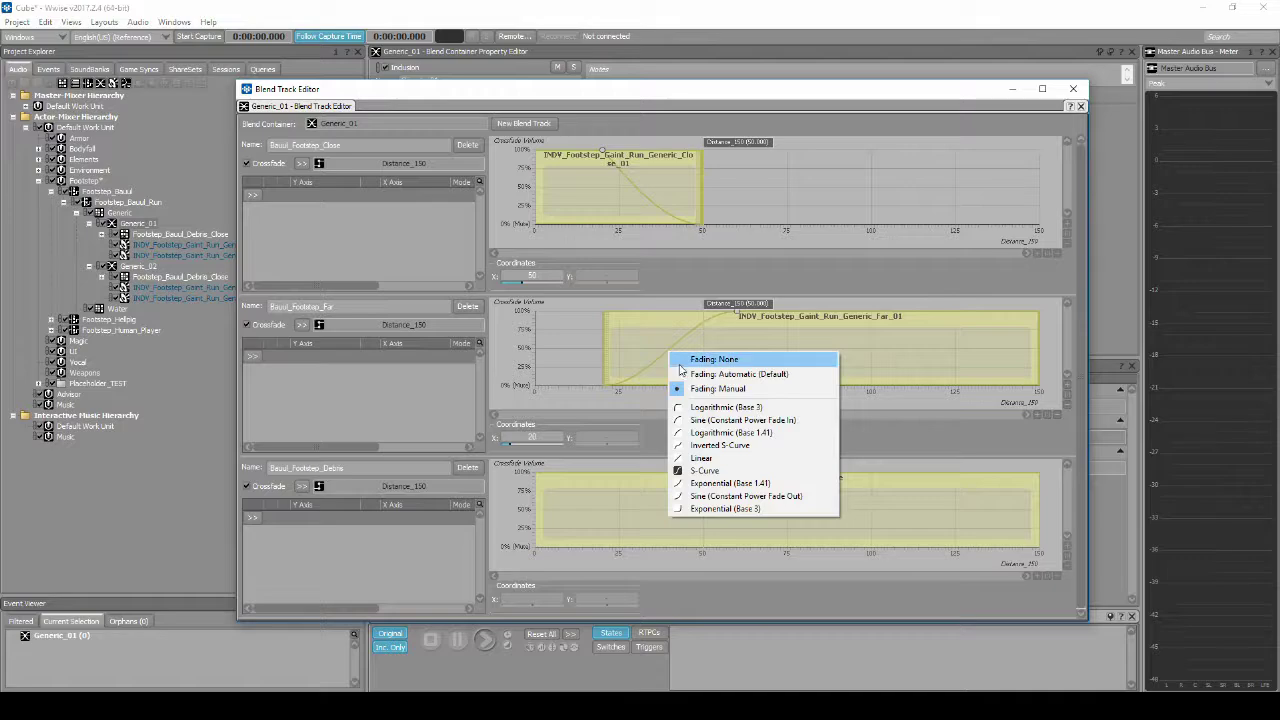
{"action": "left_click", "coordinate": [735, 433]}
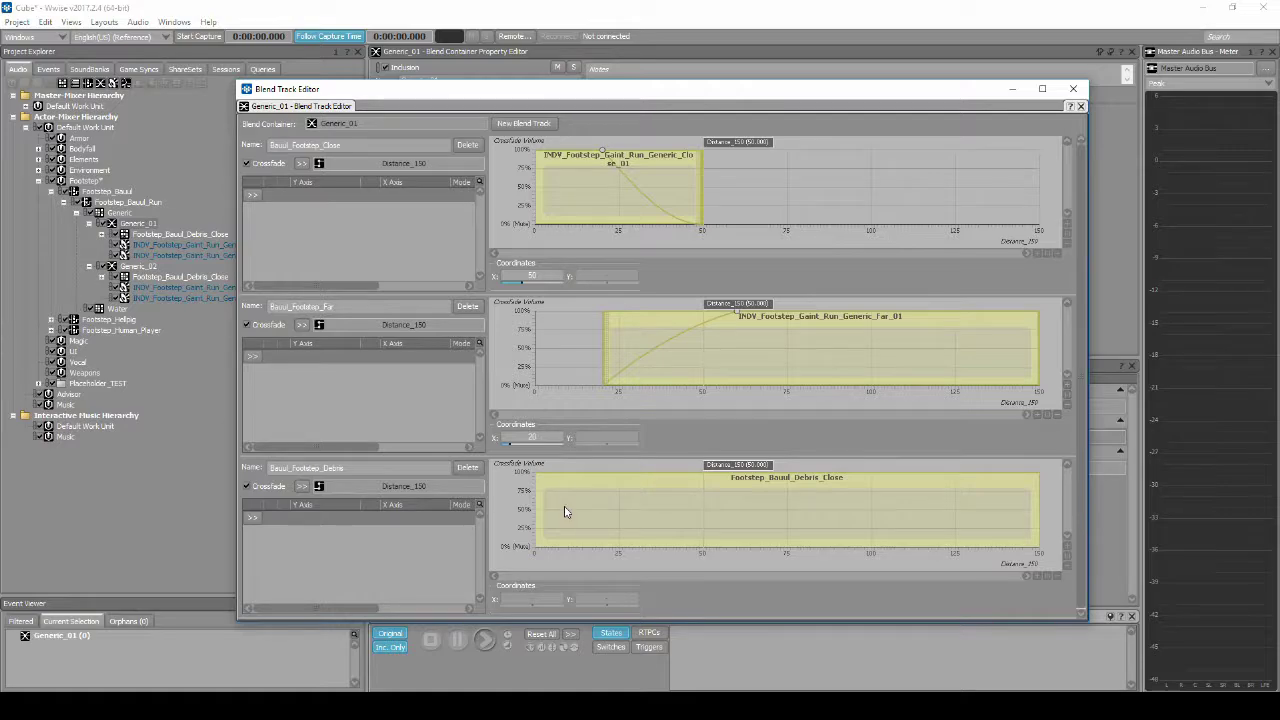
Step: End the debris container's range at 40 with a manual fade from 10 and a Logarithmic (Base 3) curve, and close the Blend Track Editor
{"action": "left_click", "coordinate": [1038, 502]}
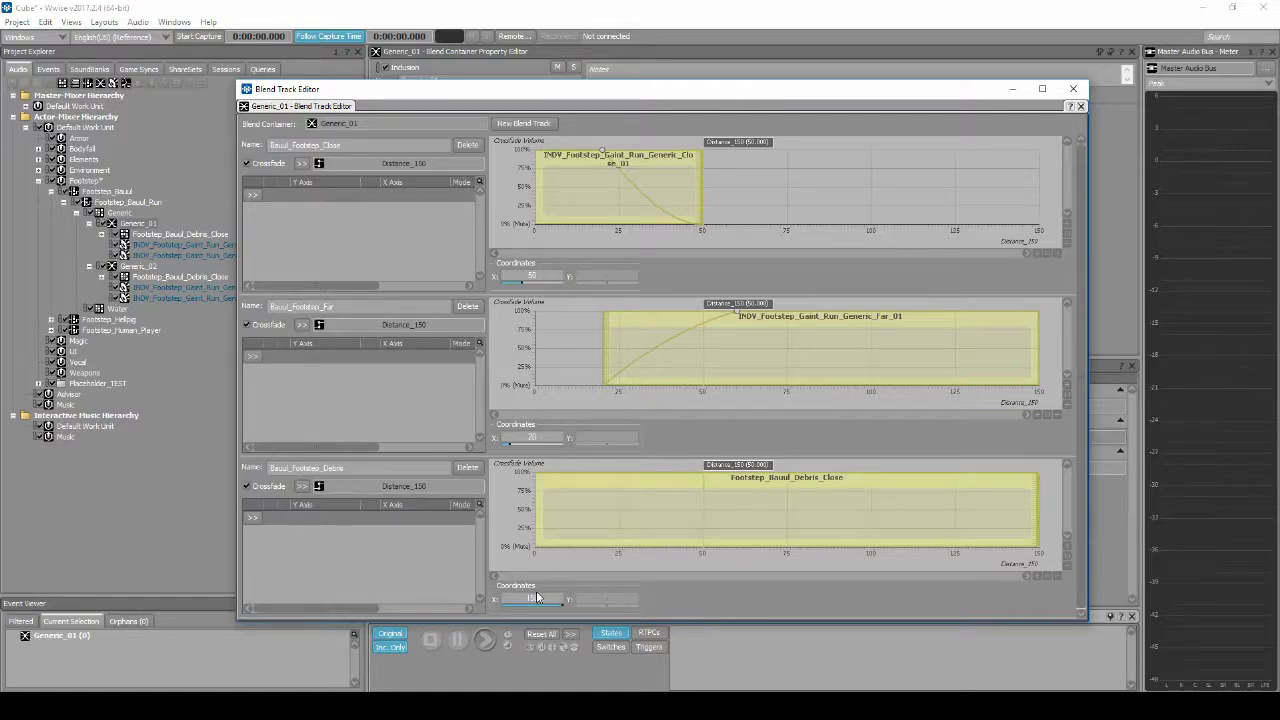
{"action": "type", "text": "40"}
{"action": "key", "text": "Return"}
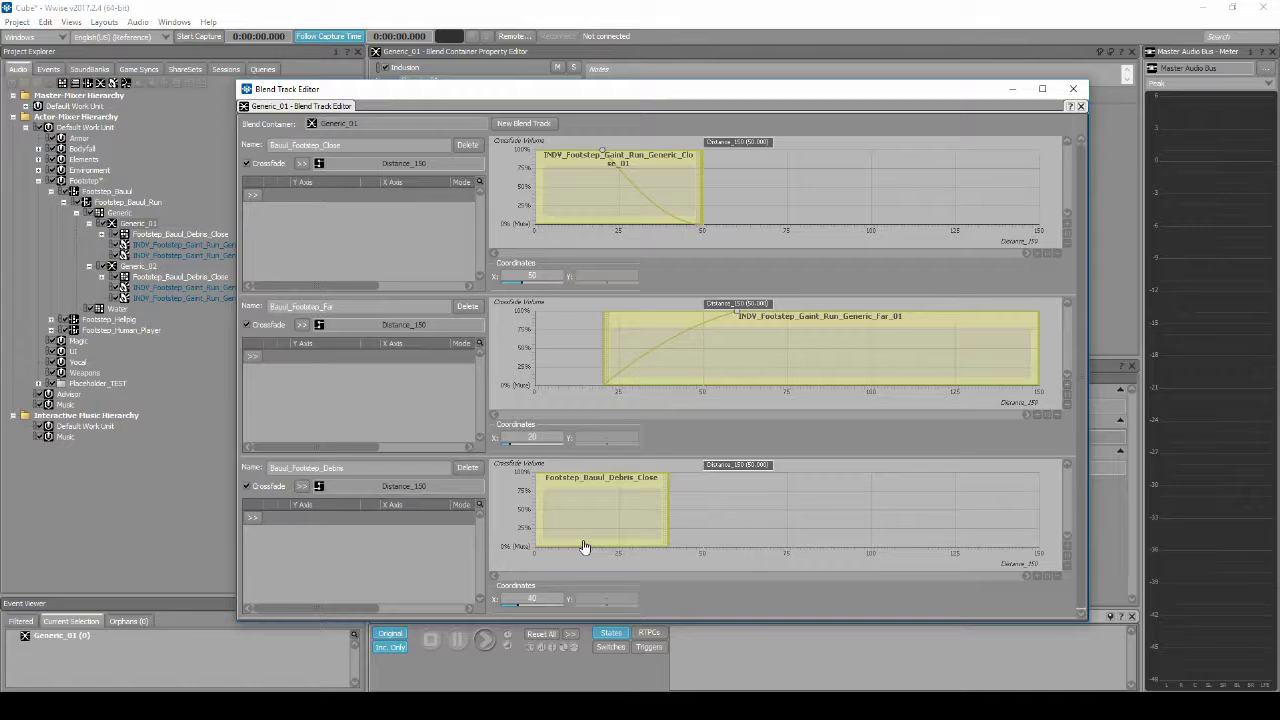
{"action": "right_click", "coordinate": [668, 514]}
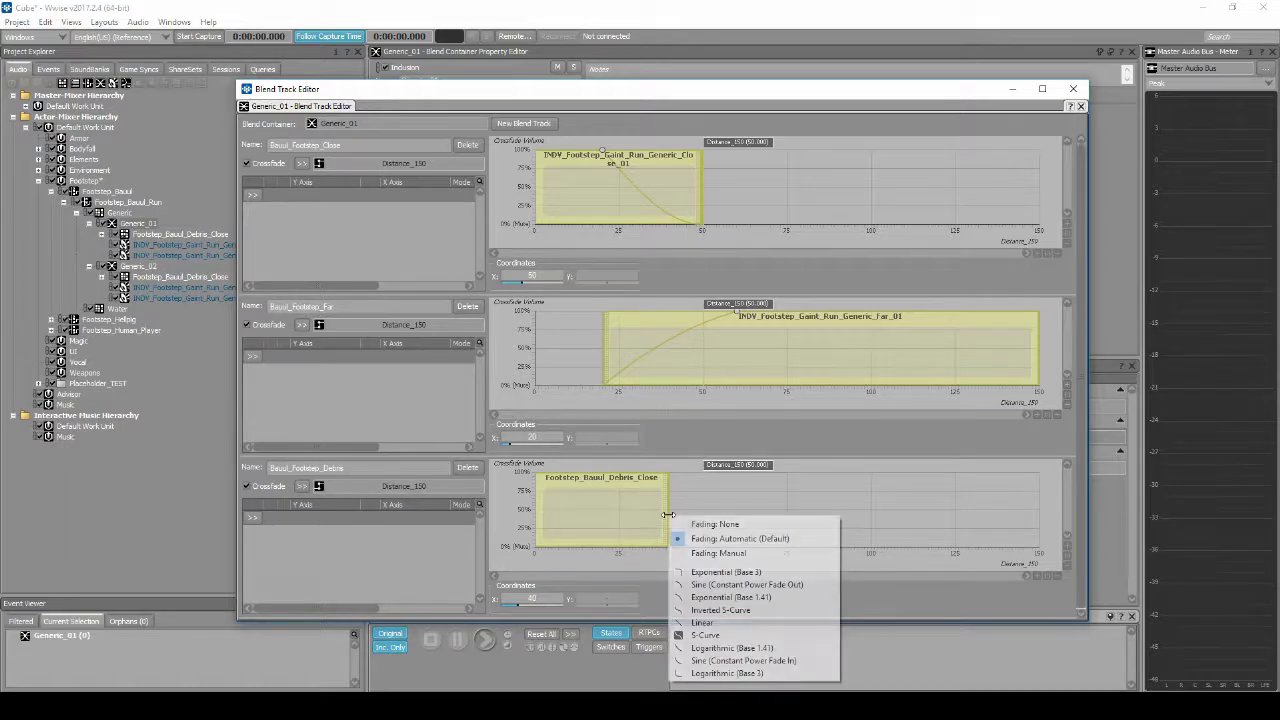
{"action": "left_click", "coordinate": [716, 553]}
{"action": "left_click_drag", "start_coordinate": [668, 472], "coordinate": [568, 472]}
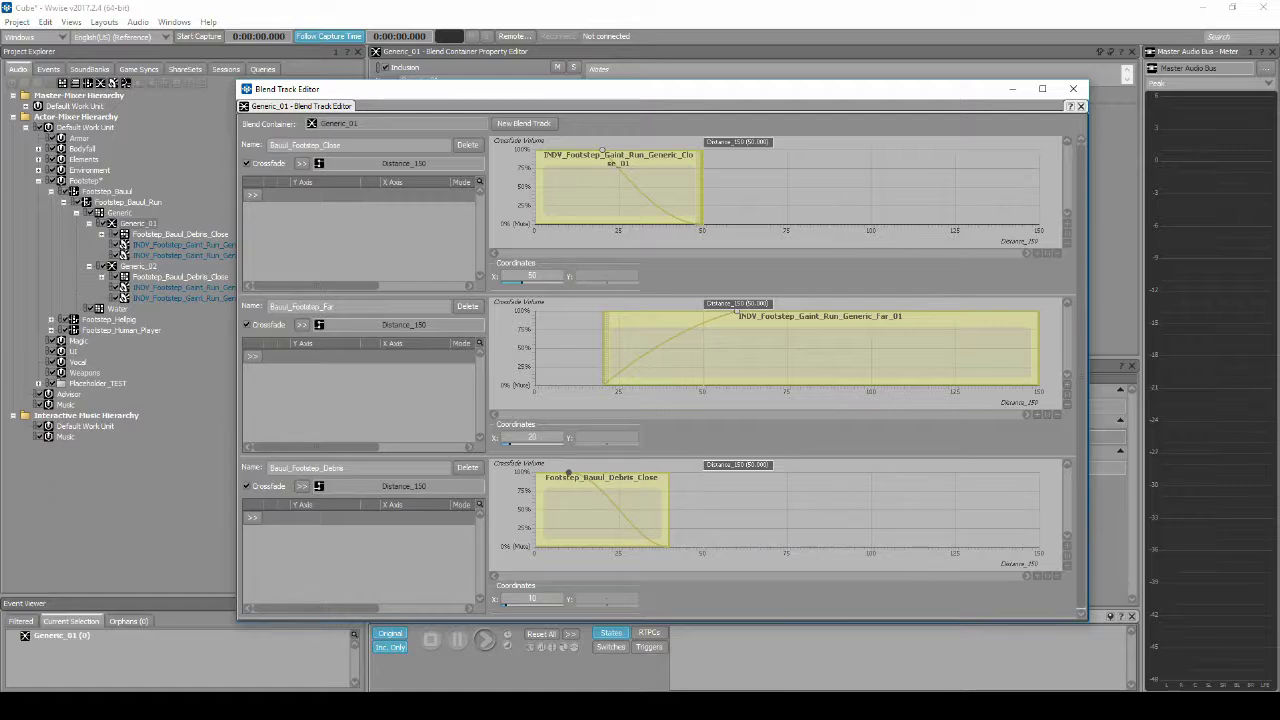
{"action": "right_click", "coordinate": [627, 519]}
{"action": "left_click", "coordinate": [684, 677]}
{"action": "left_click", "coordinate": [1073, 88]}
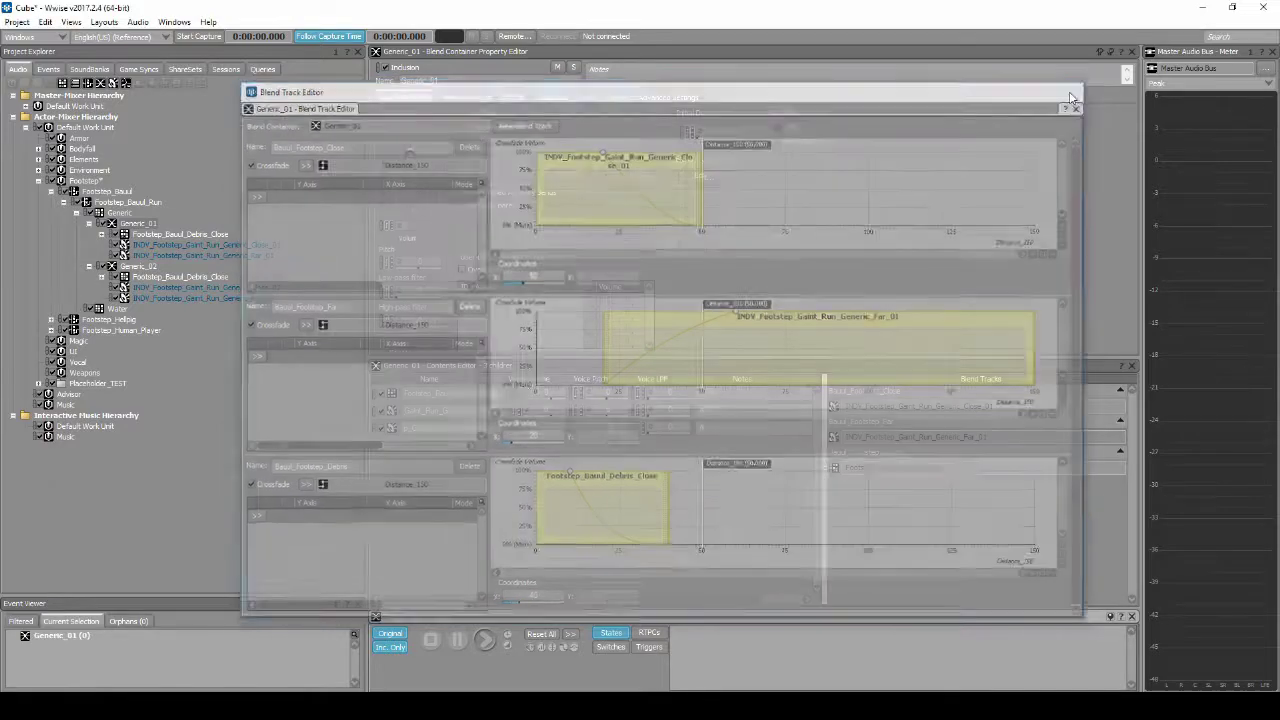
Step: Assign Footstep_Bauul_Debris_Close in Generic_02 to the Bauul_Footstep_Debris blend track and select the Far_02 sound
{"action": "left_click", "coordinate": [139, 266]}
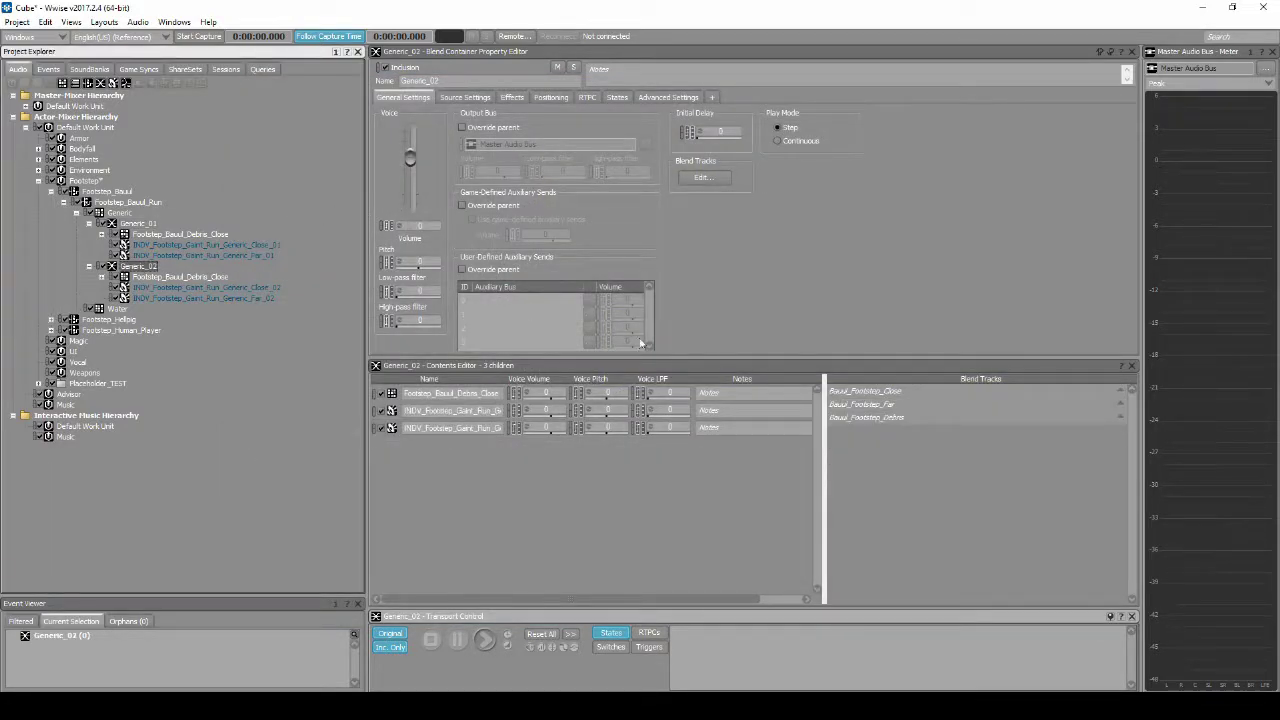
{"action": "left_click", "coordinate": [404, 395]}
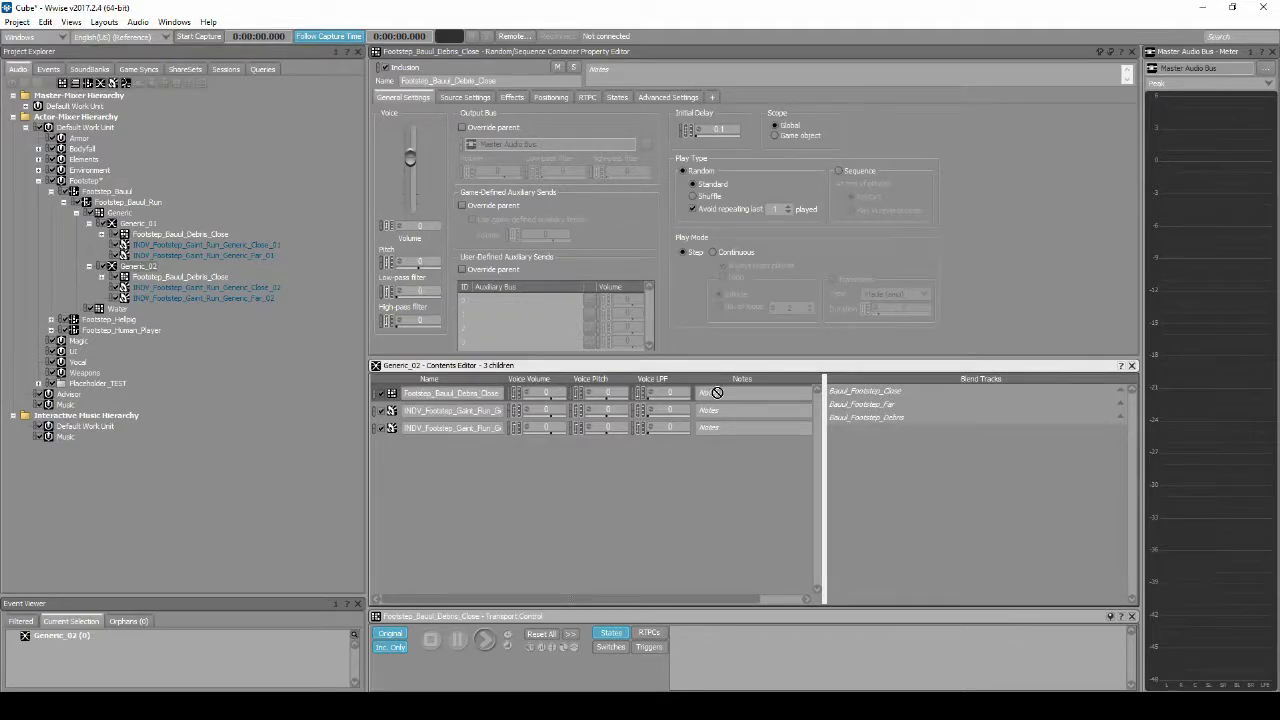
{"action": "left_click_drag", "start_coordinate": [886, 417], "coordinate": [886, 418]}
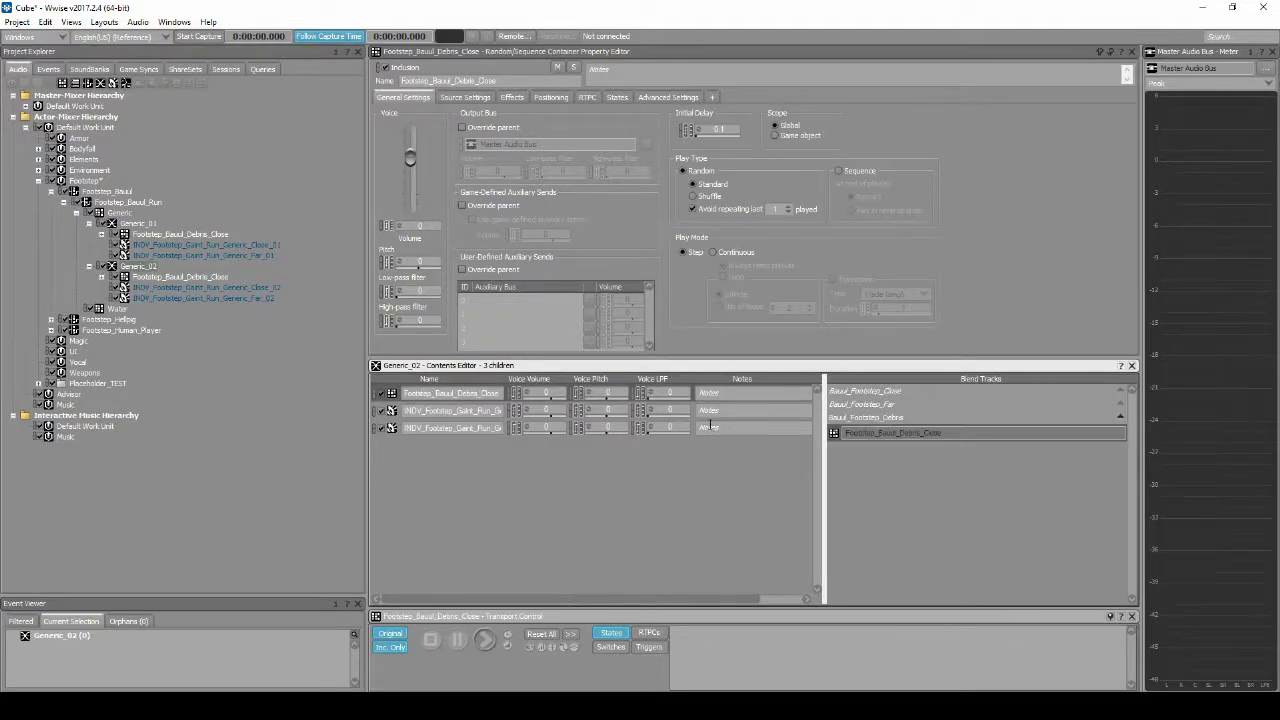
{"action": "left_click", "coordinate": [470, 428]}
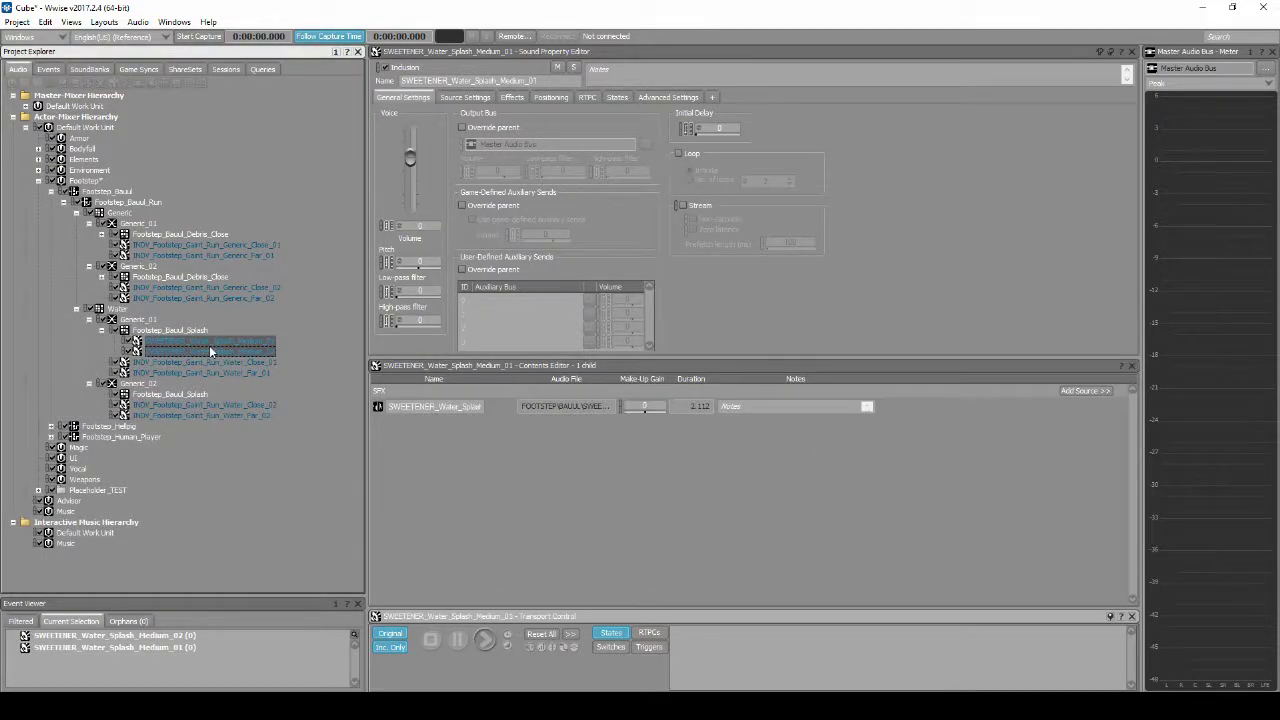
Step: Add both SWEETENER_Water_Splash_Medium sounds to Footstep_Bauul_Splash in the Water container's Generic_02, and save the project
{"action": "left_click", "coordinate": [181, 393]}
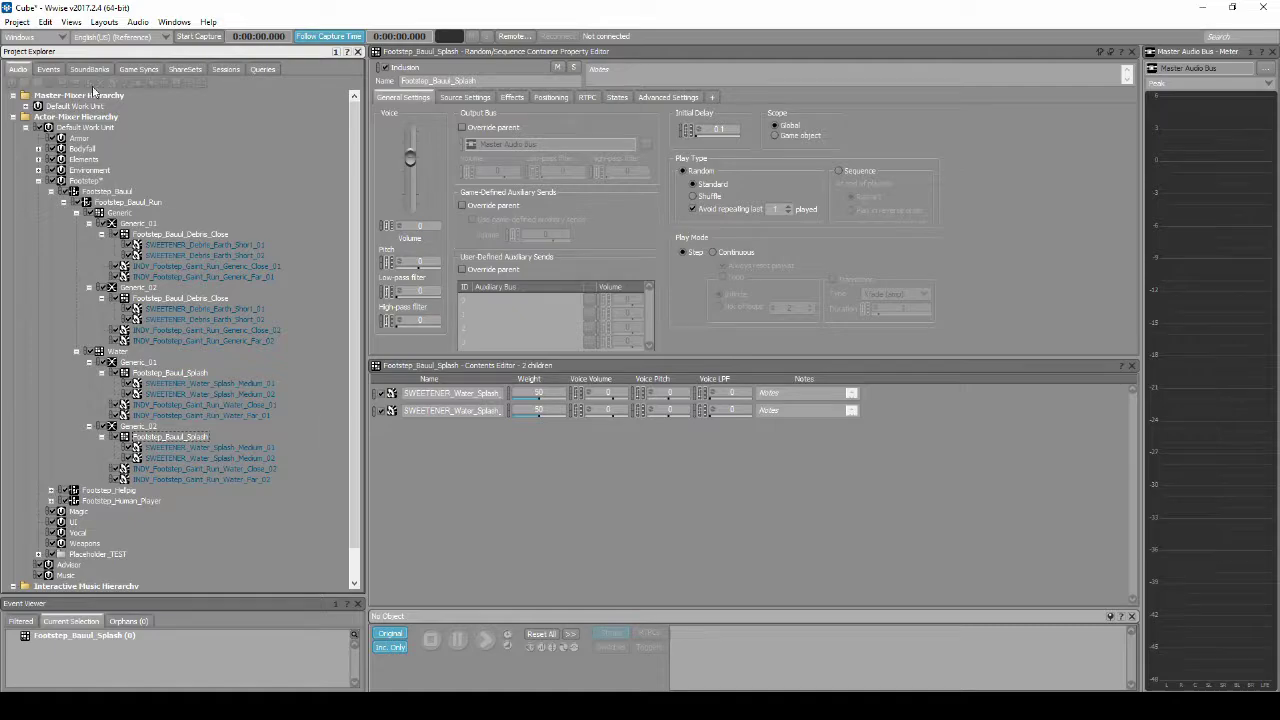
{"action": "left_click", "coordinate": [17, 22]}
{"action": "left_click", "coordinate": [36, 64]}
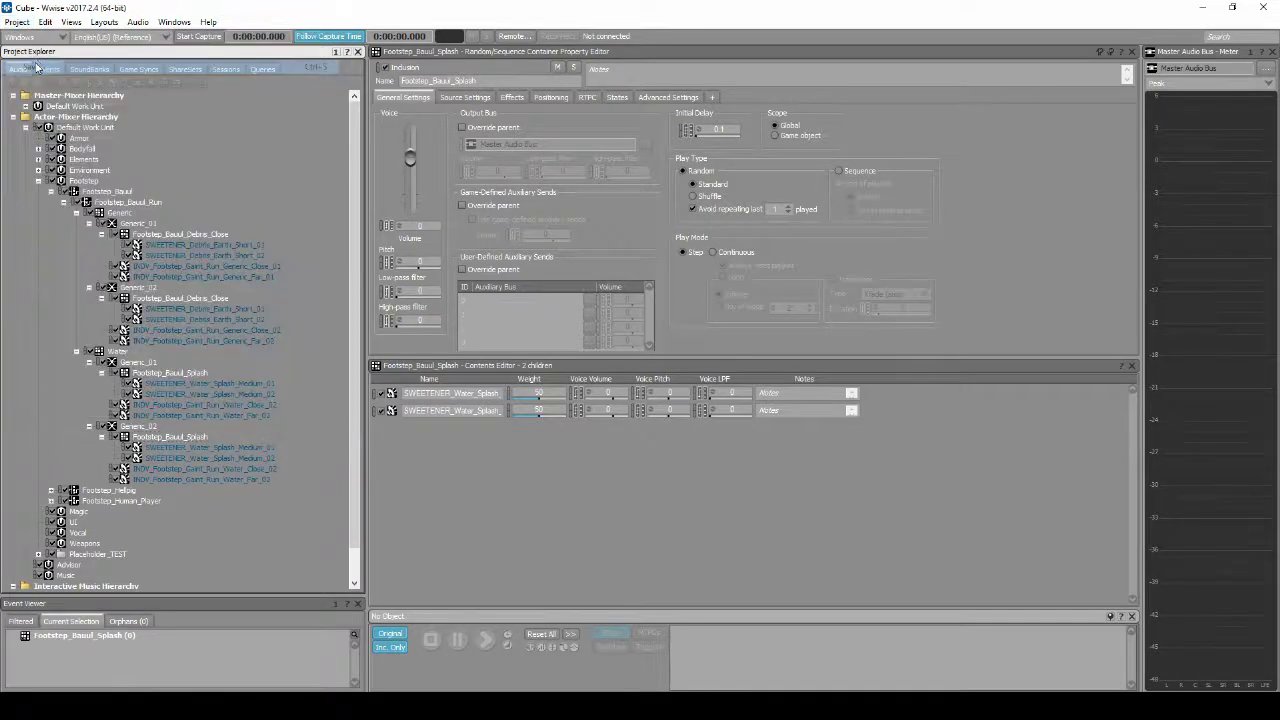
Step: Generate the Windows SoundBanks from the SoundBank layout and close the generation report
{"action": "left_click", "coordinate": [104, 22]}
{"action": "left_click", "coordinate": [138, 66]}
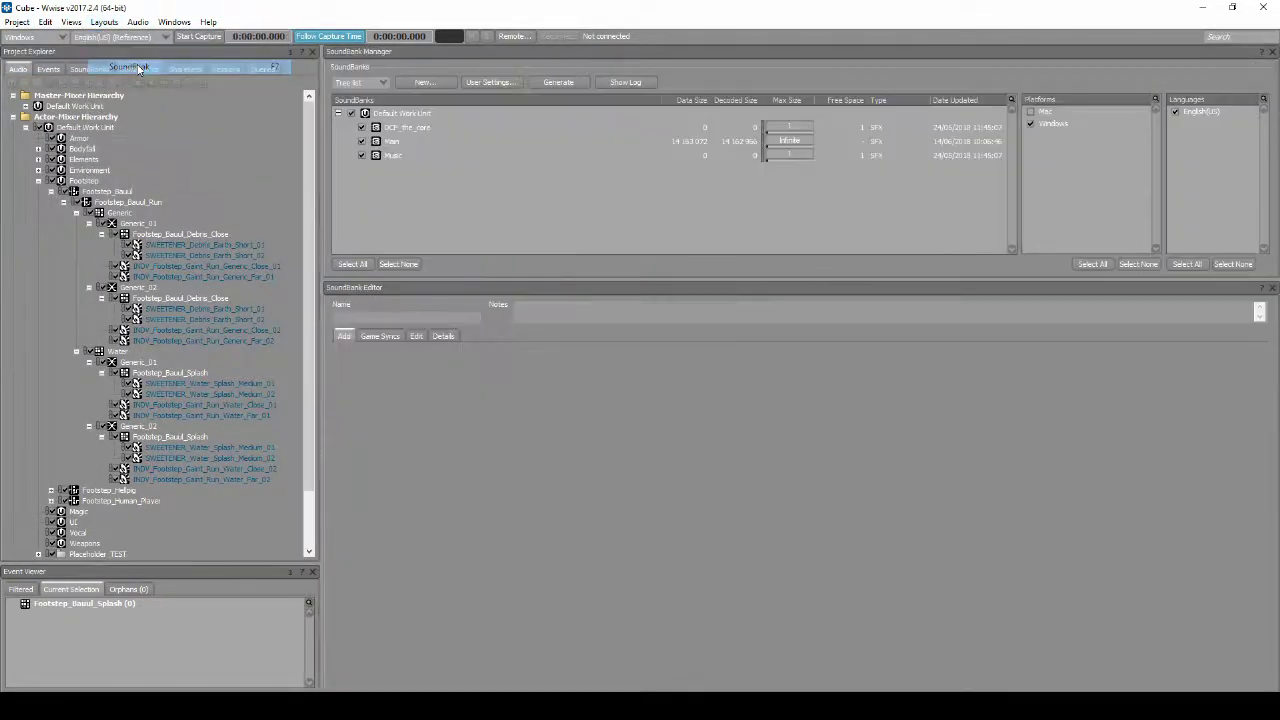
{"action": "left_click", "coordinate": [558, 82]}
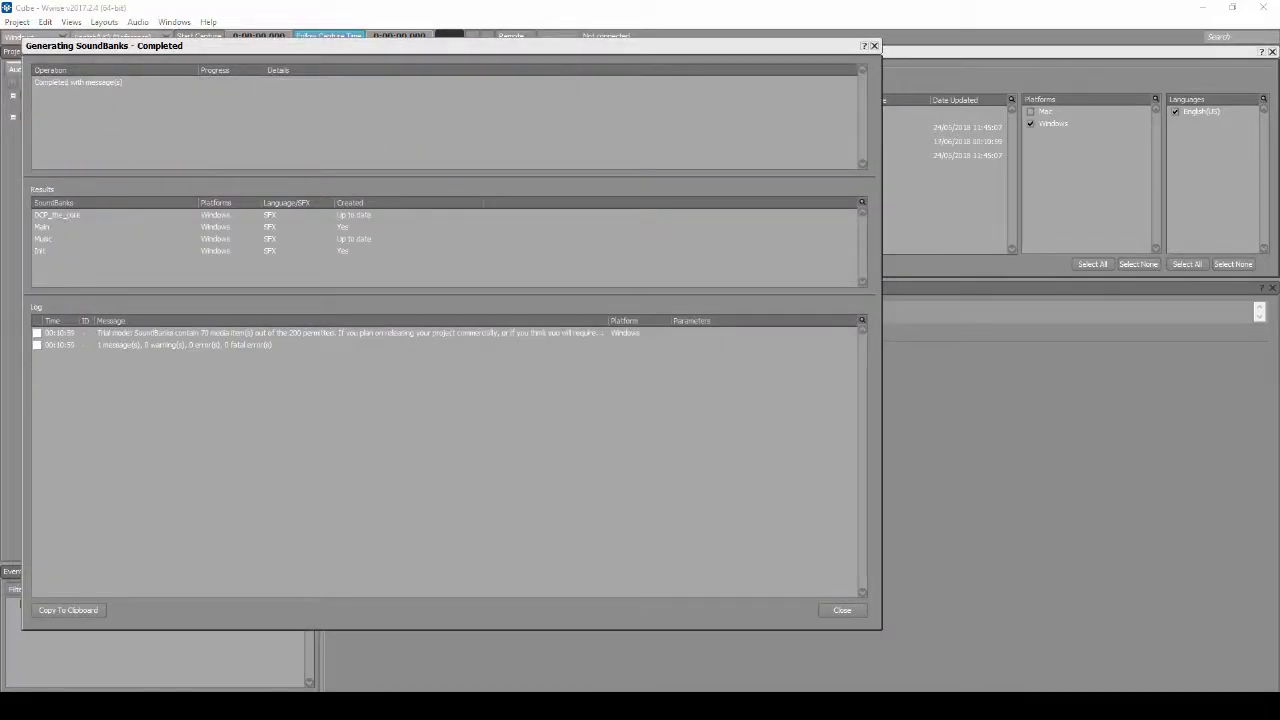
{"action": "left_click", "coordinate": [838, 610]}
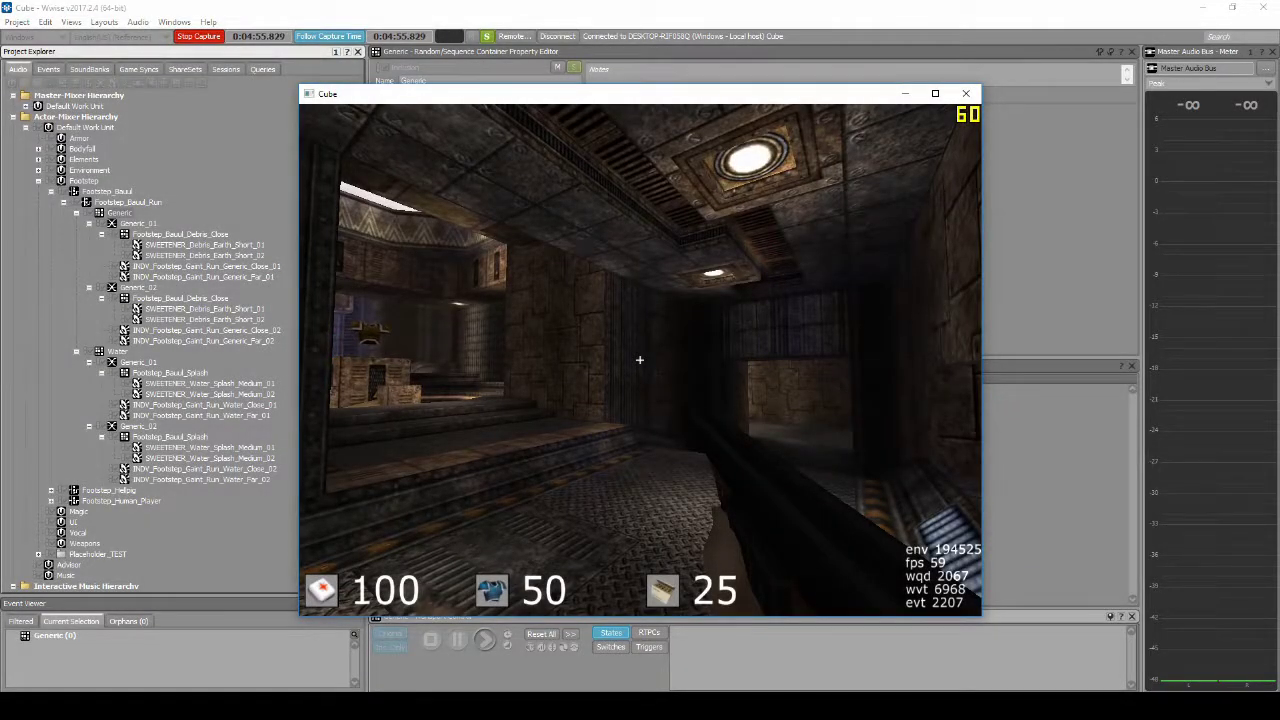
Step: In the running Cube game, start a singleplayer DMSP map from the main menu
{"action": "key", "text": "Escape"}
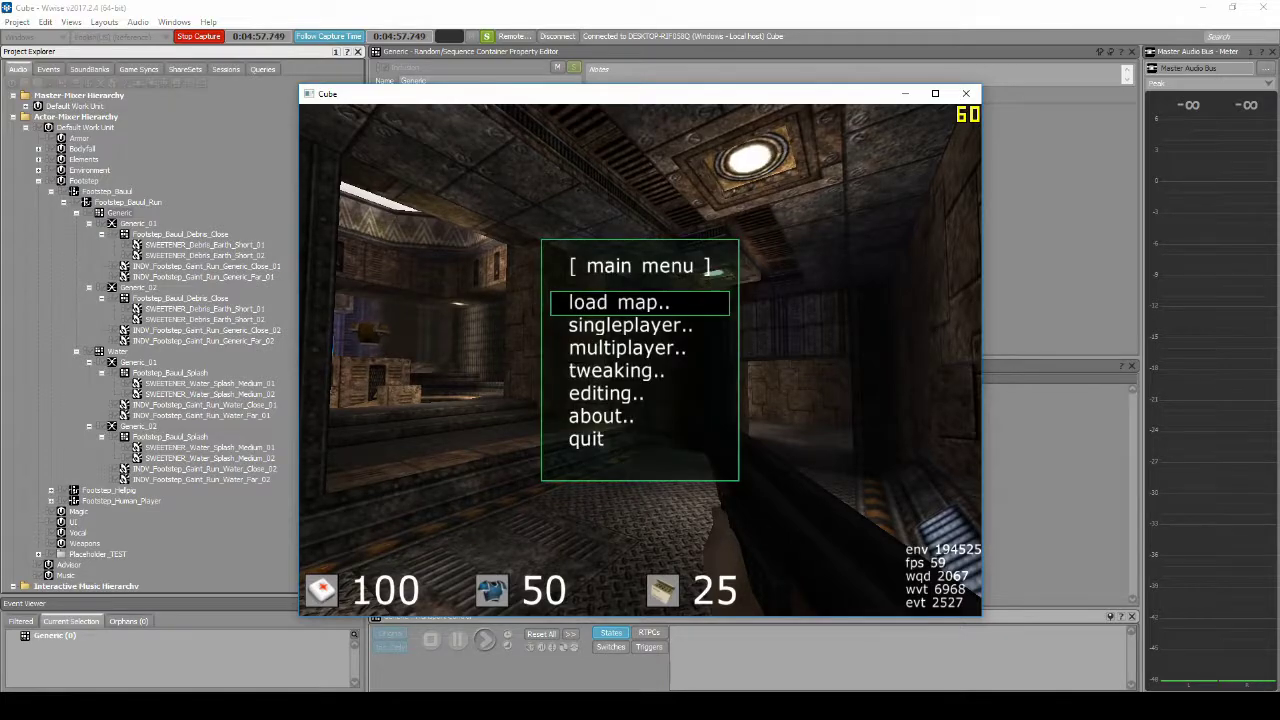
{"action": "key", "text": "Down"}
{"action": "key", "text": "Return"}
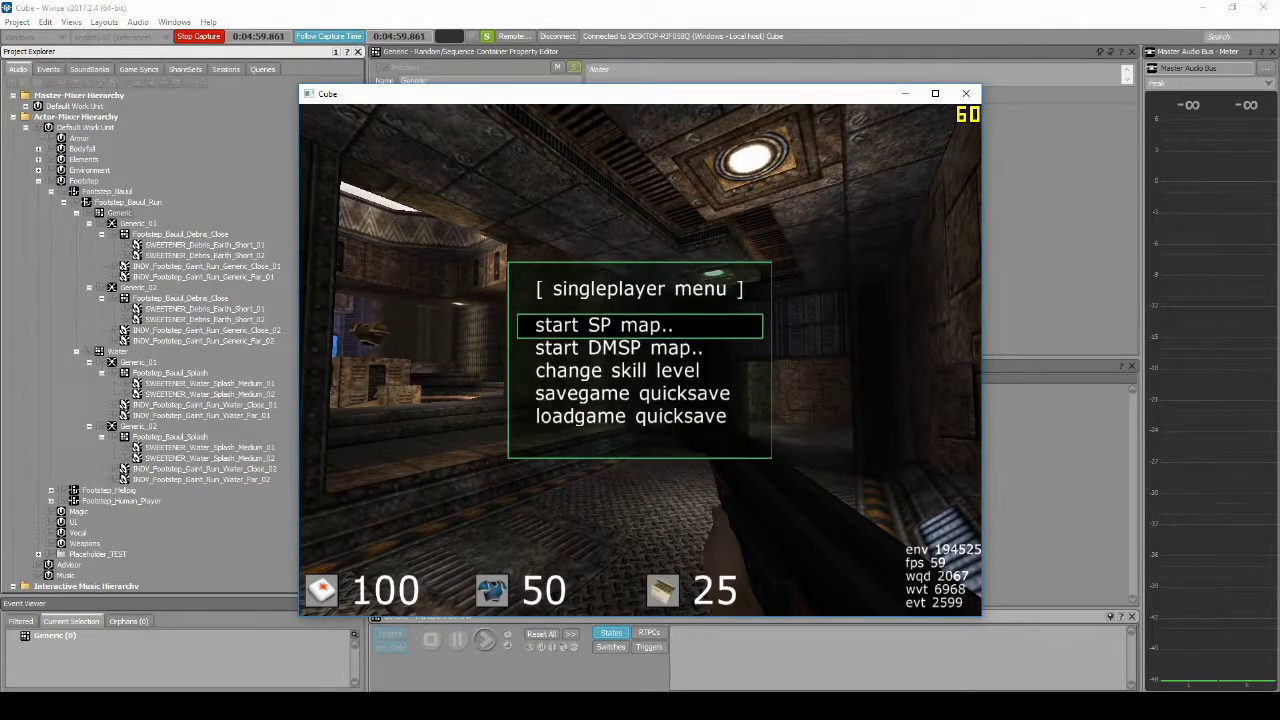
{"action": "key", "text": "Down"}
{"action": "key", "text": "Return"}
{"action": "key", "text": "Return"}
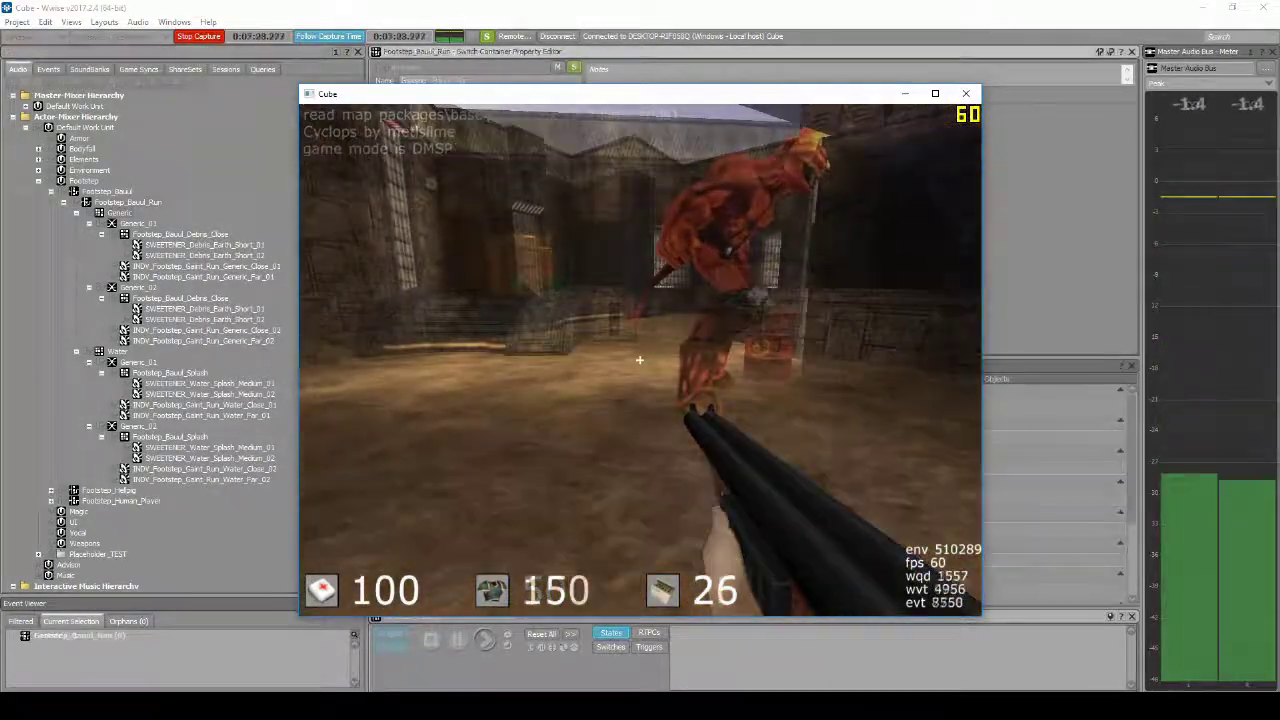
Step: Move toward and away from the Bauul enemy in the game to check how its footsteps blend with distance
{"action": "key", "text": "w"}
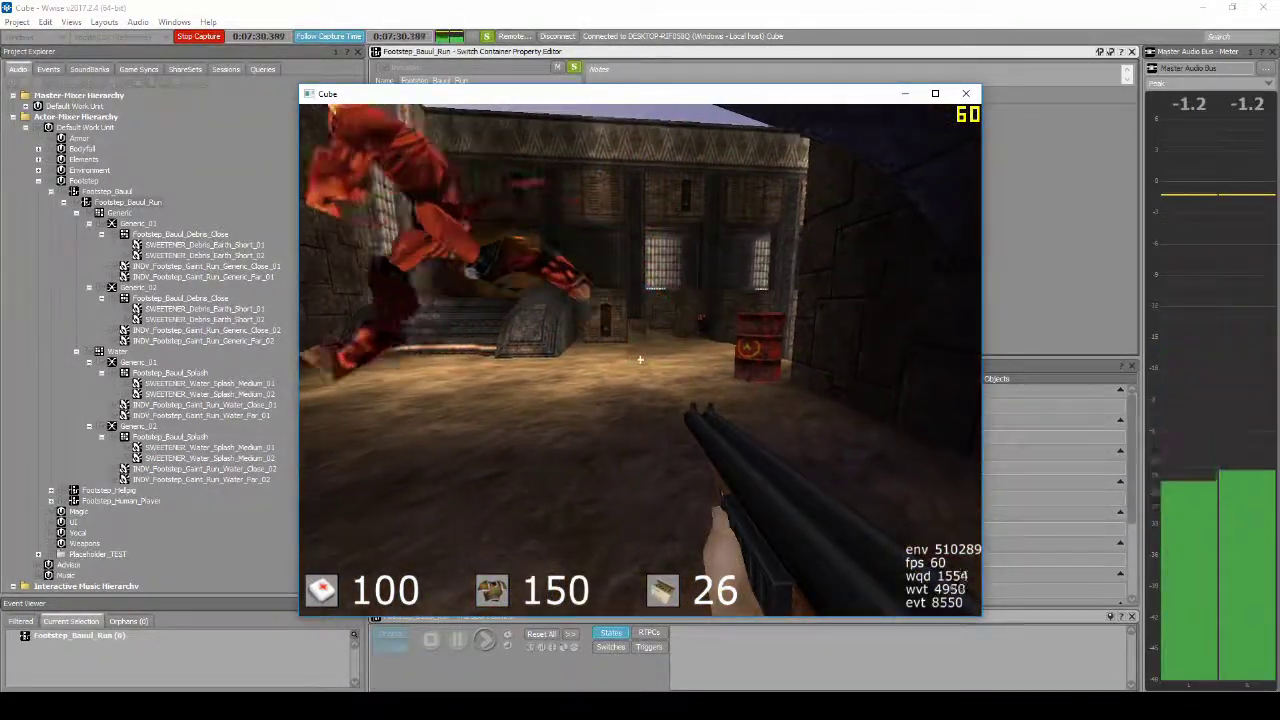
{"action": "key", "text": "w"}
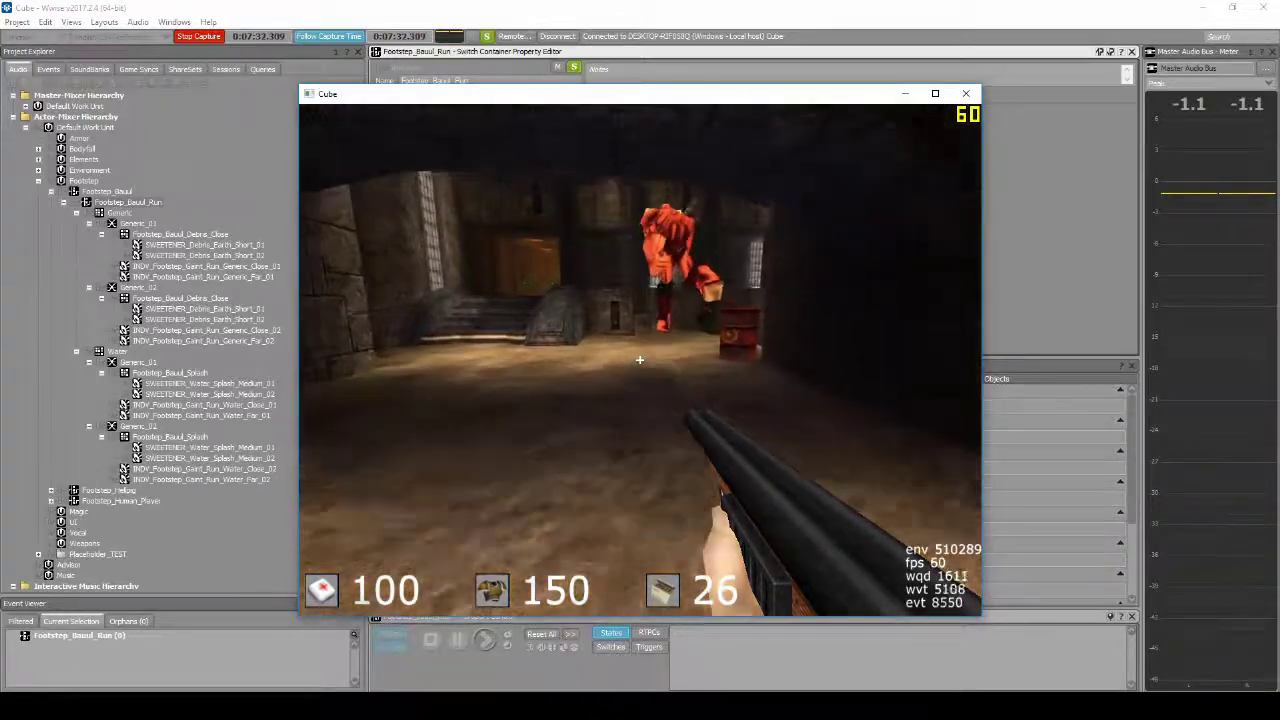
{"action": "key", "text": "s"}
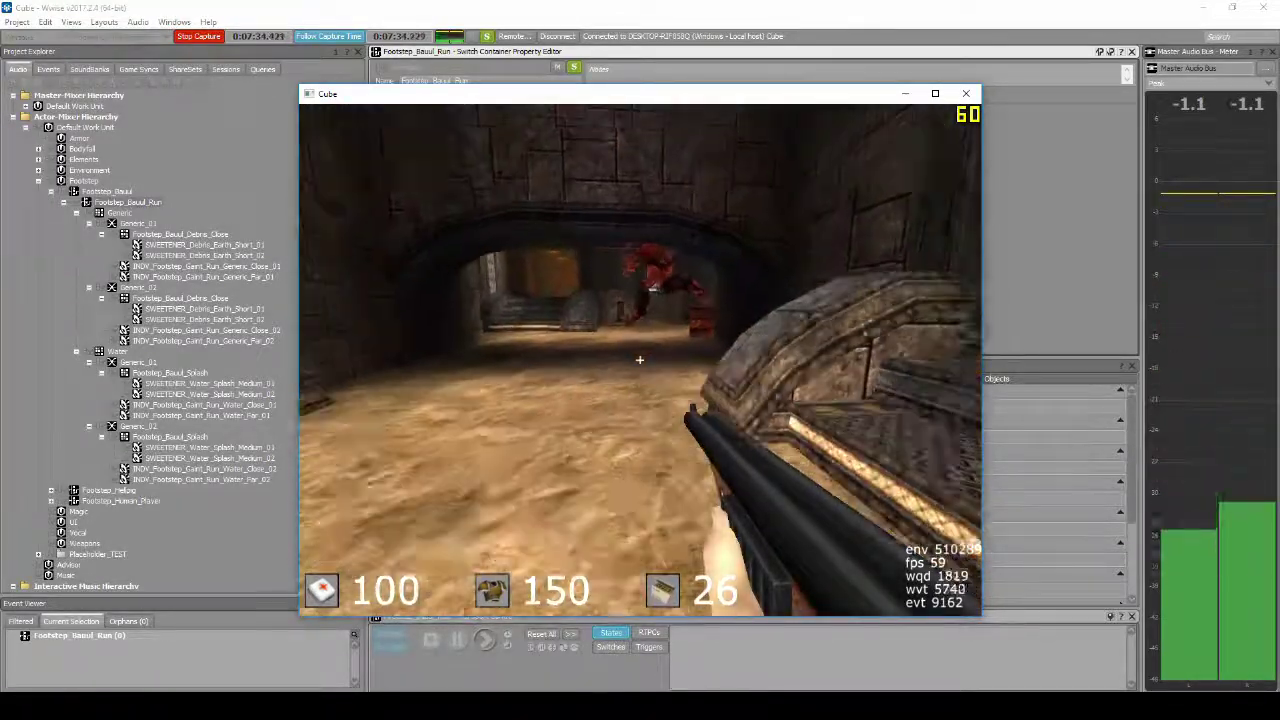
{"action": "key", "text": "s"}
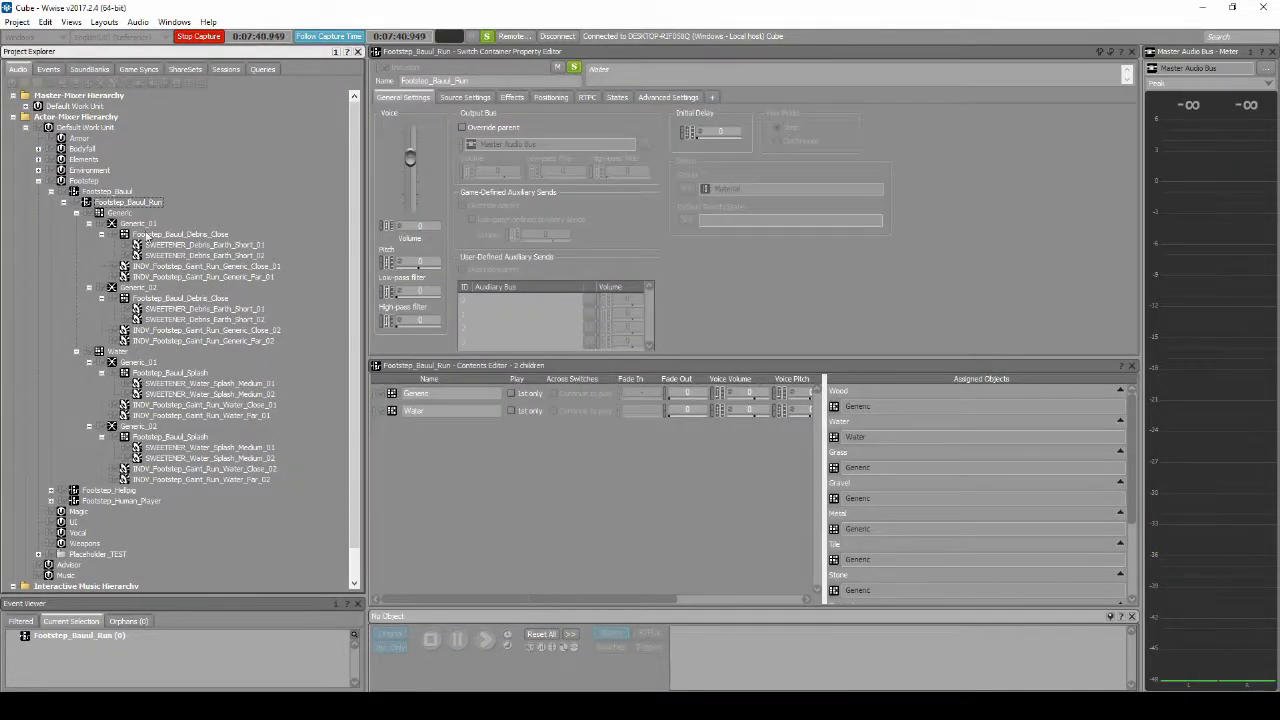
Step: Set the volume of the Footstep_Bauul_Debris_Close containers in Generic_01 and Generic_02 to -10
{"action": "left_click", "coordinate": [145, 236]}
{"action": "left_click_drag", "start_coordinate": [408, 158], "coordinate": [409, 165]}
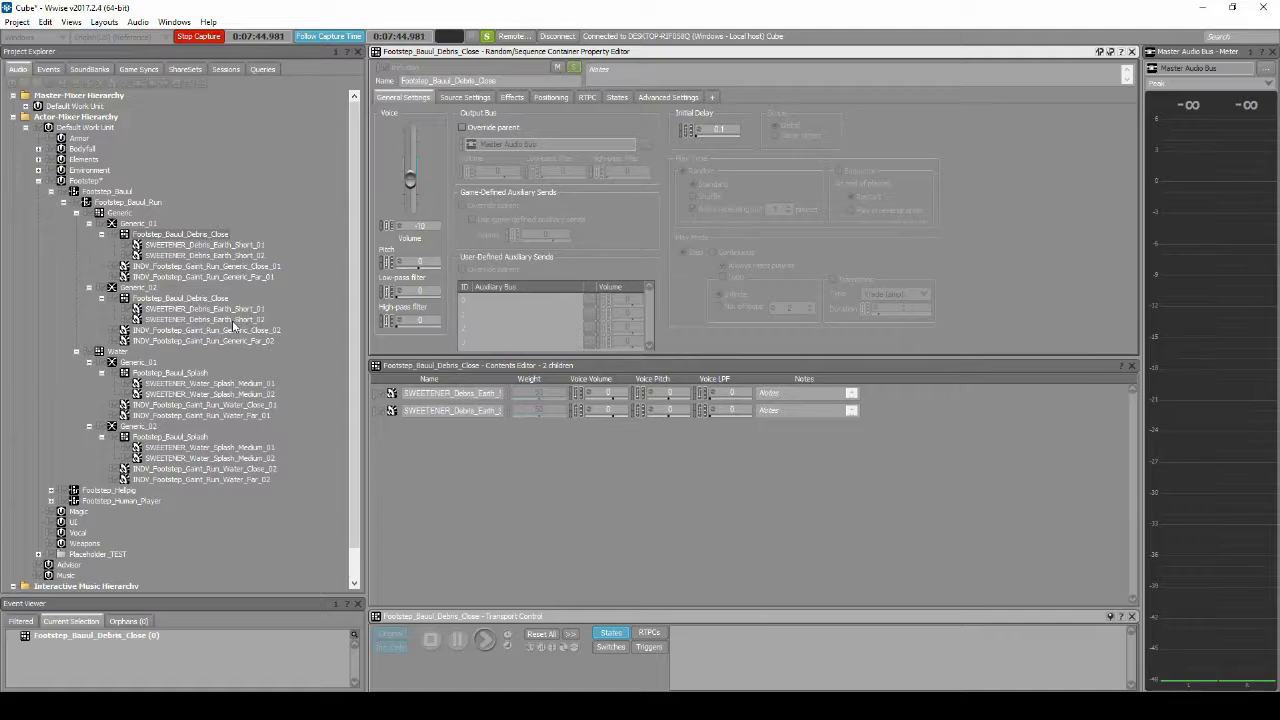
{"action": "left_click", "coordinate": [240, 299]}
{"action": "left_click", "coordinate": [409, 158]}
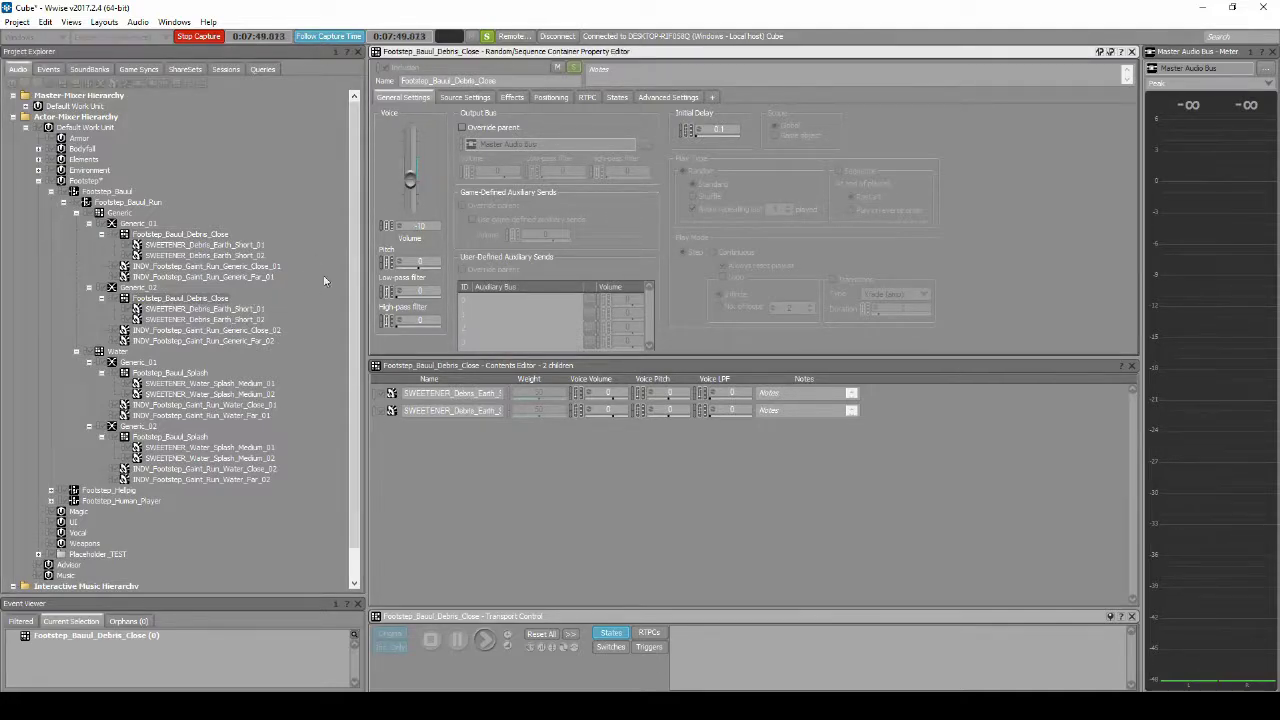
Step: Regenerate the Windows SoundBanks with the lowered debris volumes
{"action": "left_click", "coordinate": [104, 22]}
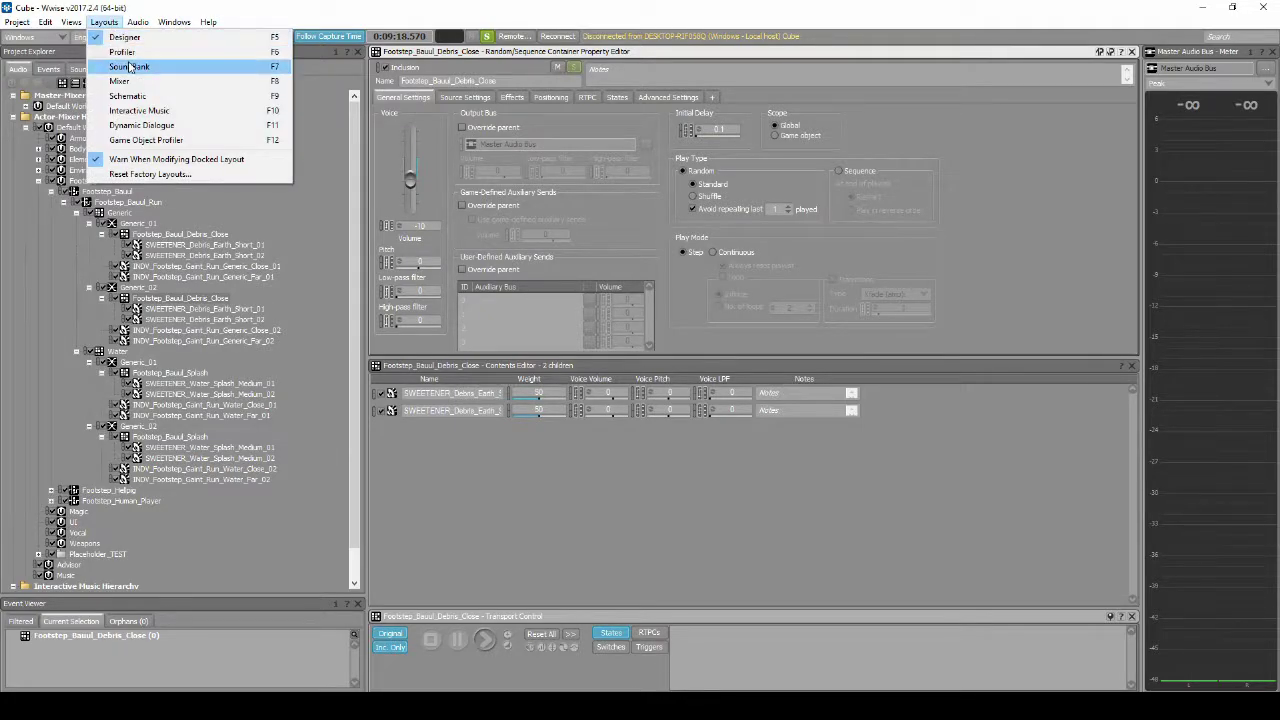
{"action": "left_click", "coordinate": [130, 66]}
{"action": "left_click", "coordinate": [543, 85]}
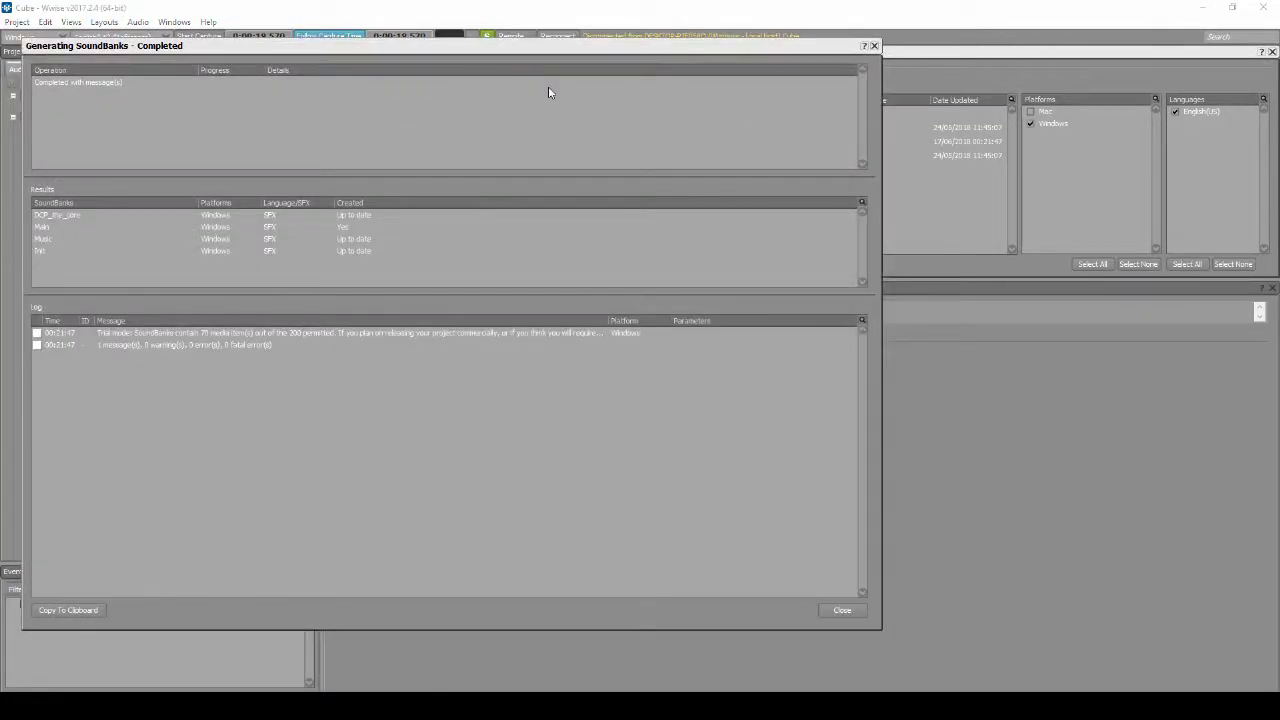